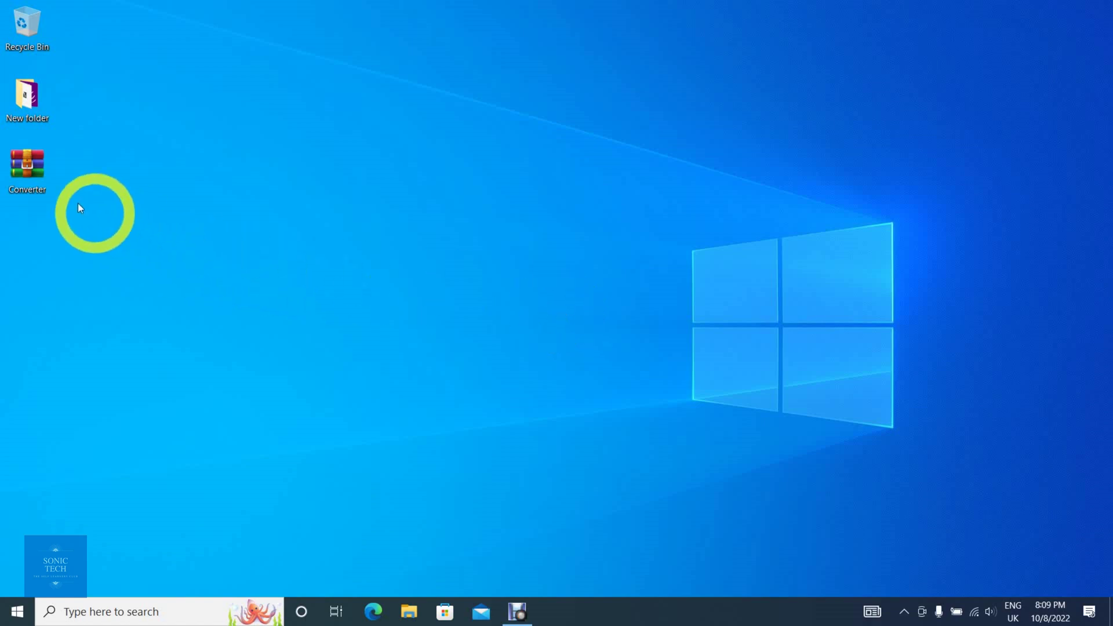
# Step: Extract the Converter archive onto the desktop and launch Convert.exe from the extracted folder
pyautogui.rightClick(32, 190)
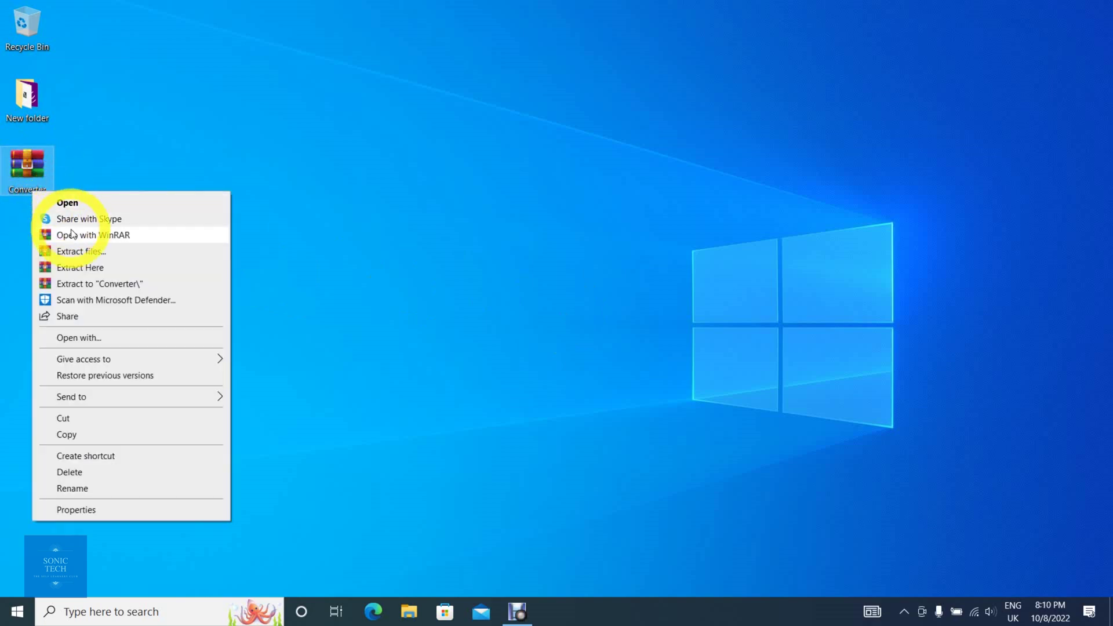
pyautogui.click(86, 268)
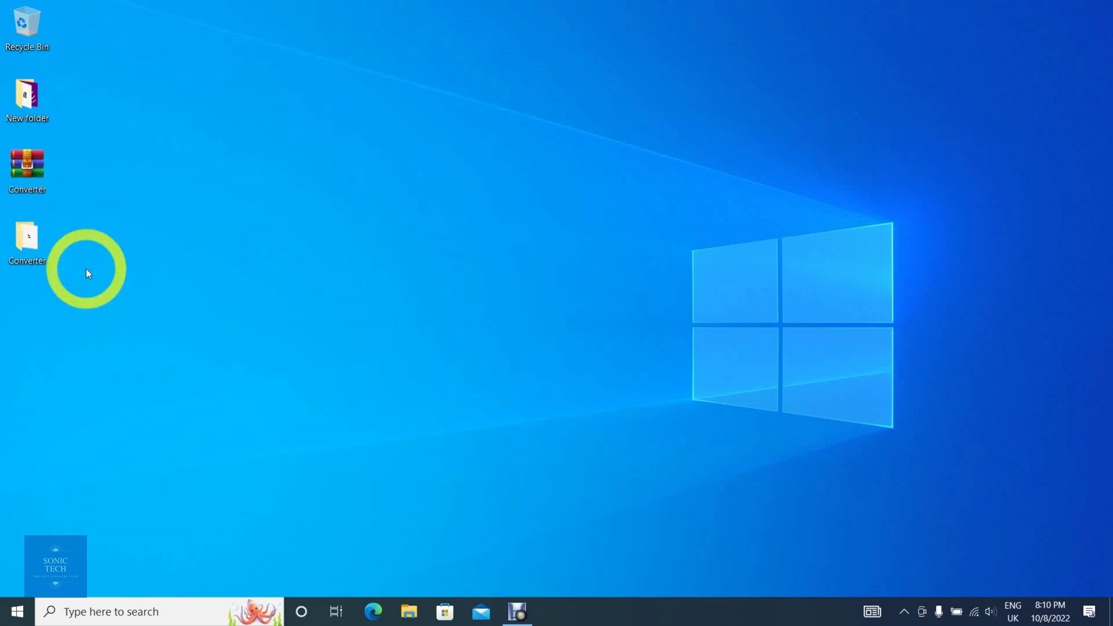
pyautogui.doubleClick(41, 260)
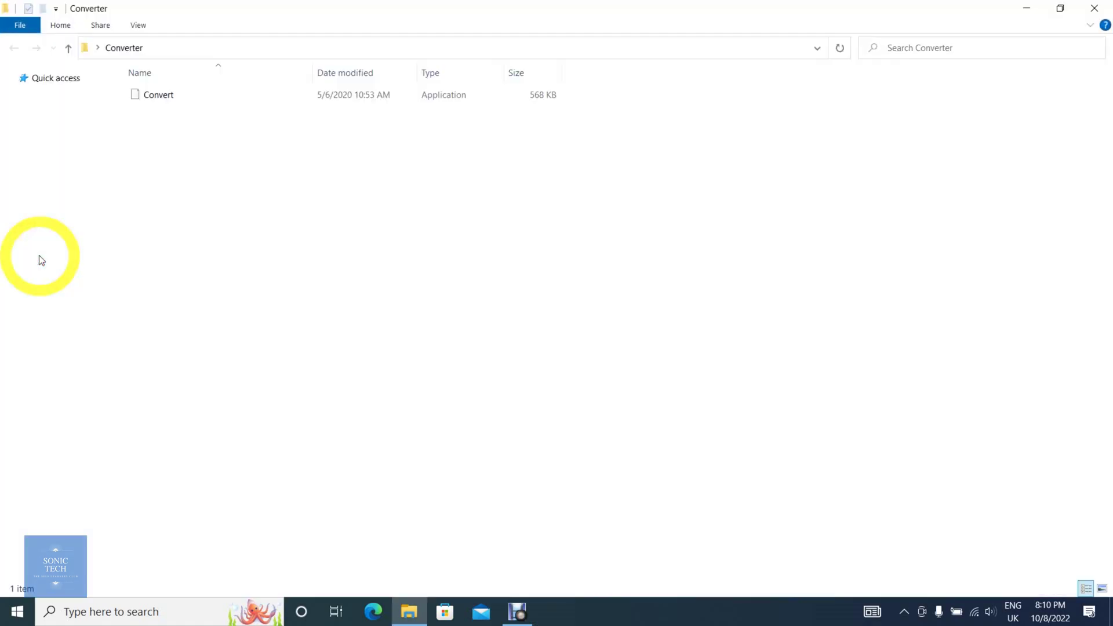
pyautogui.click(190, 101)
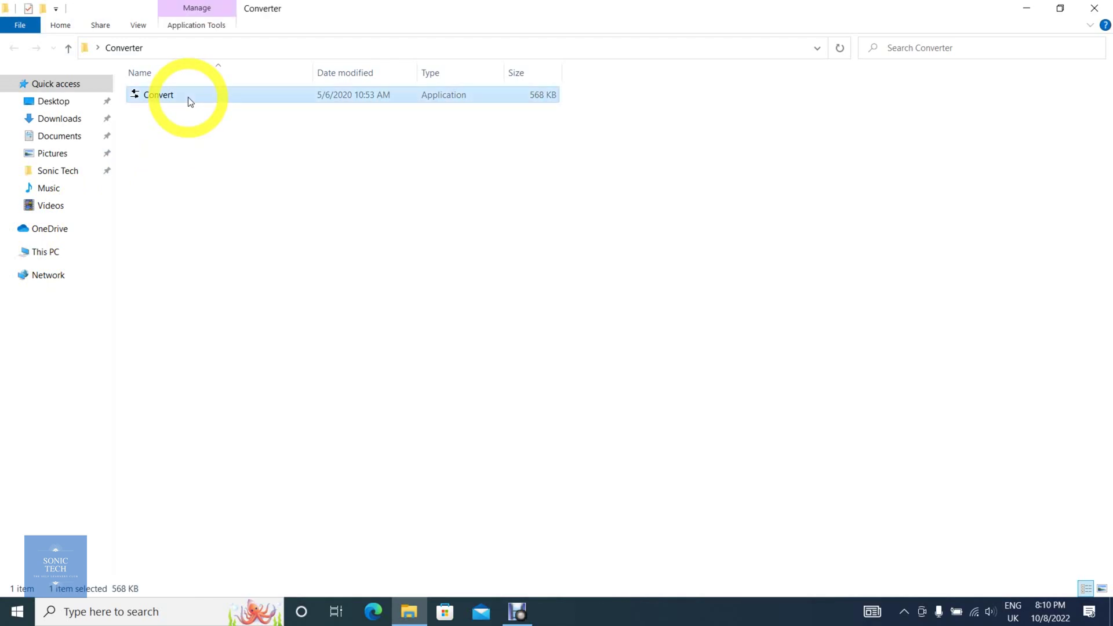
pyautogui.doubleClick(190, 101)
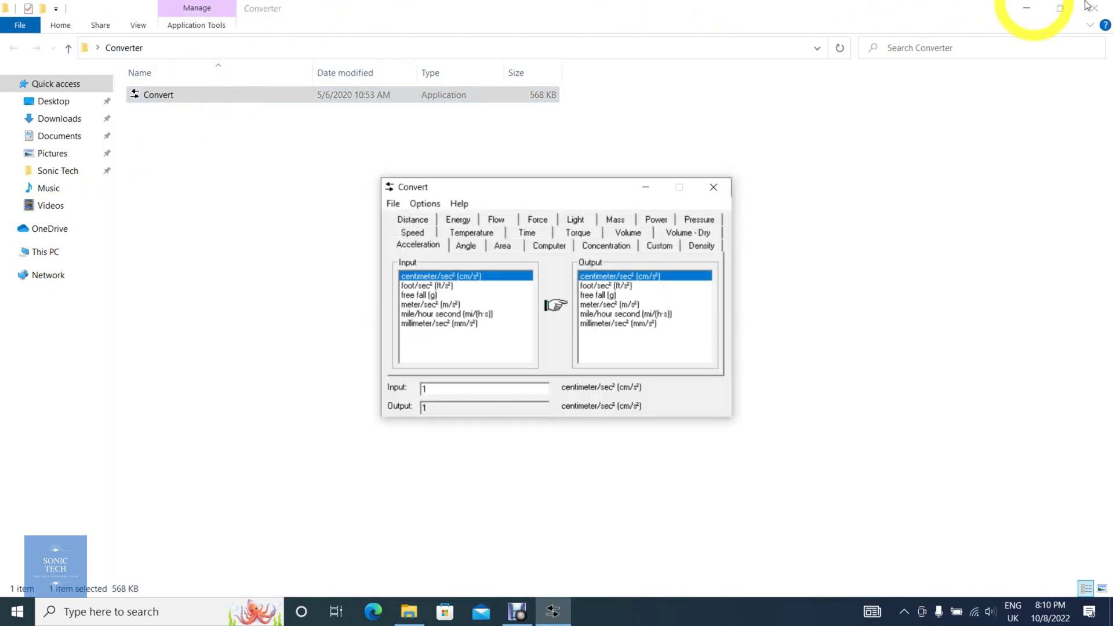
# Step: Close the Converter folder window and browse the Angle, Area, Computer, Concentration, Custom and Density categories
pyautogui.click(1095, 9)
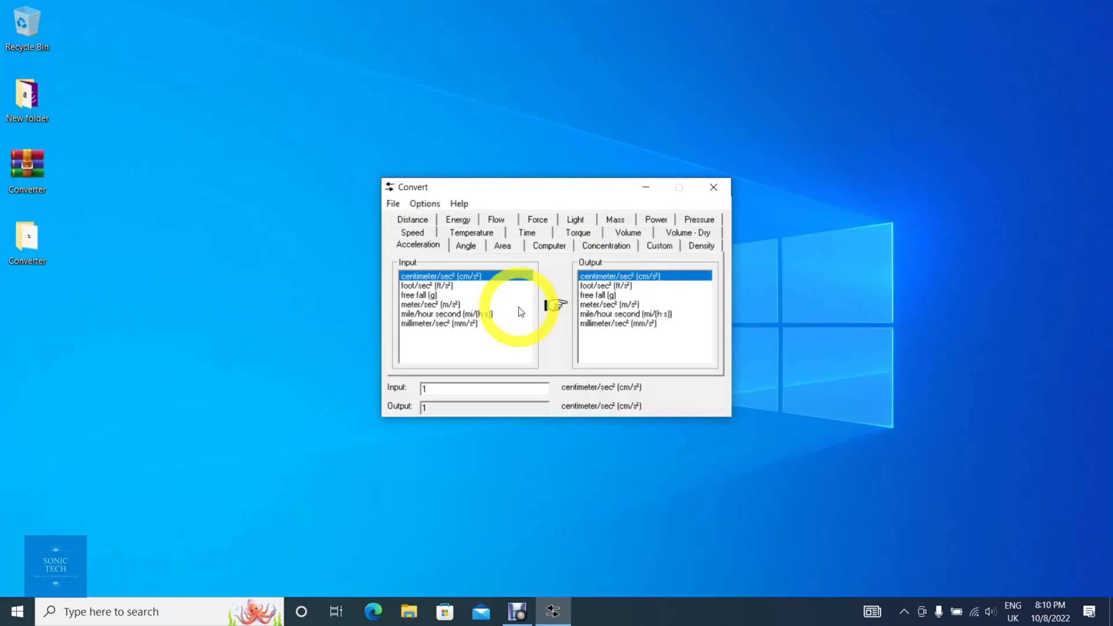
pyautogui.click(472, 249)
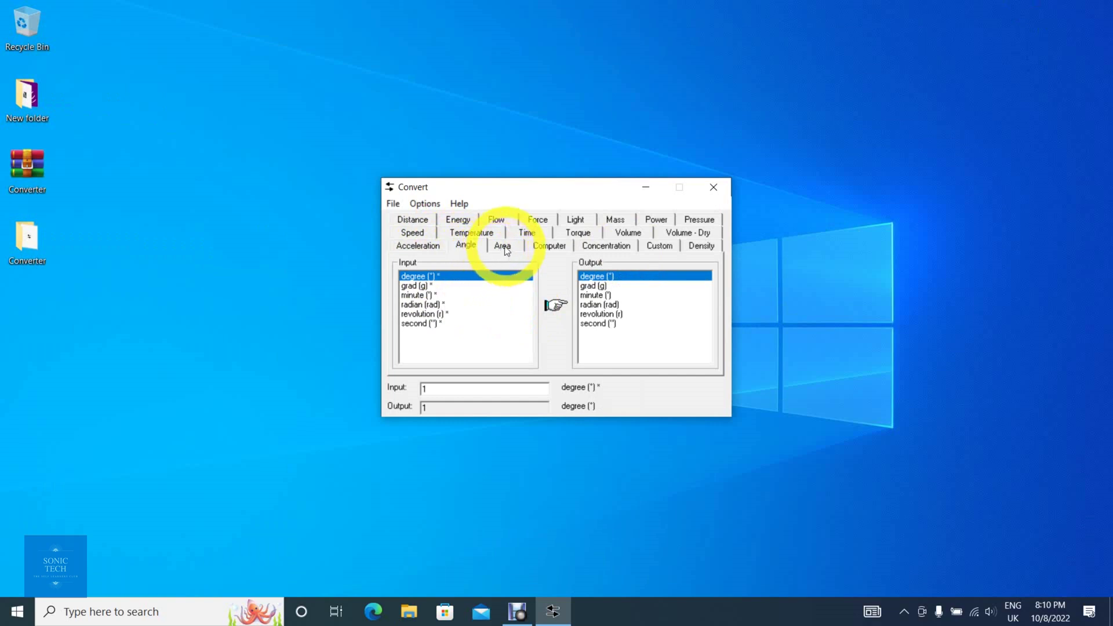
pyautogui.click(507, 248)
pyautogui.click(554, 247)
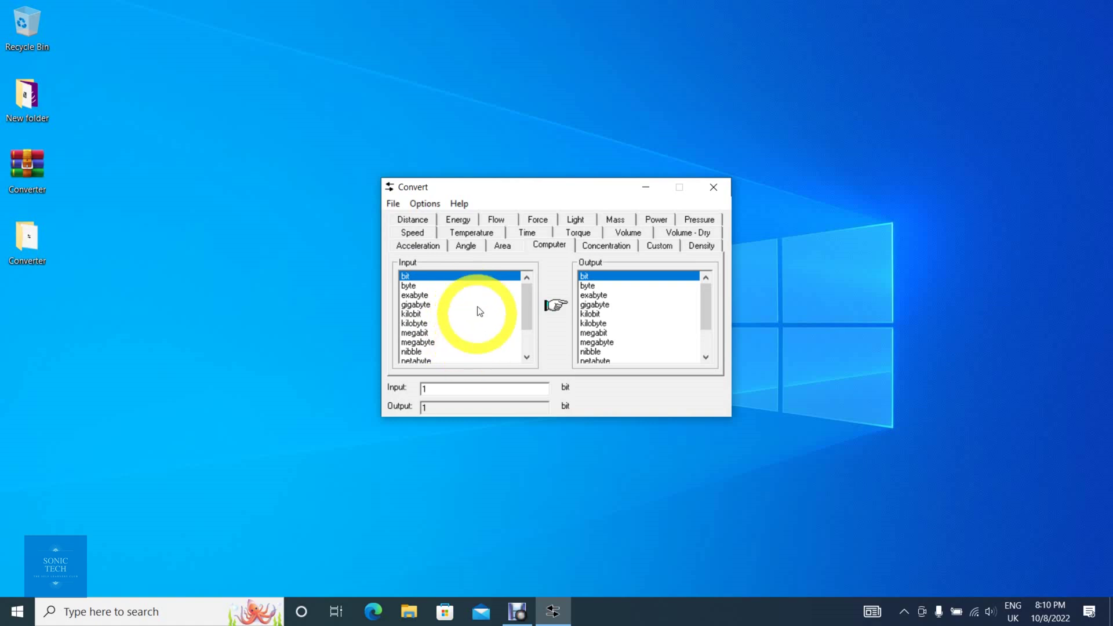
pyautogui.click(607, 246)
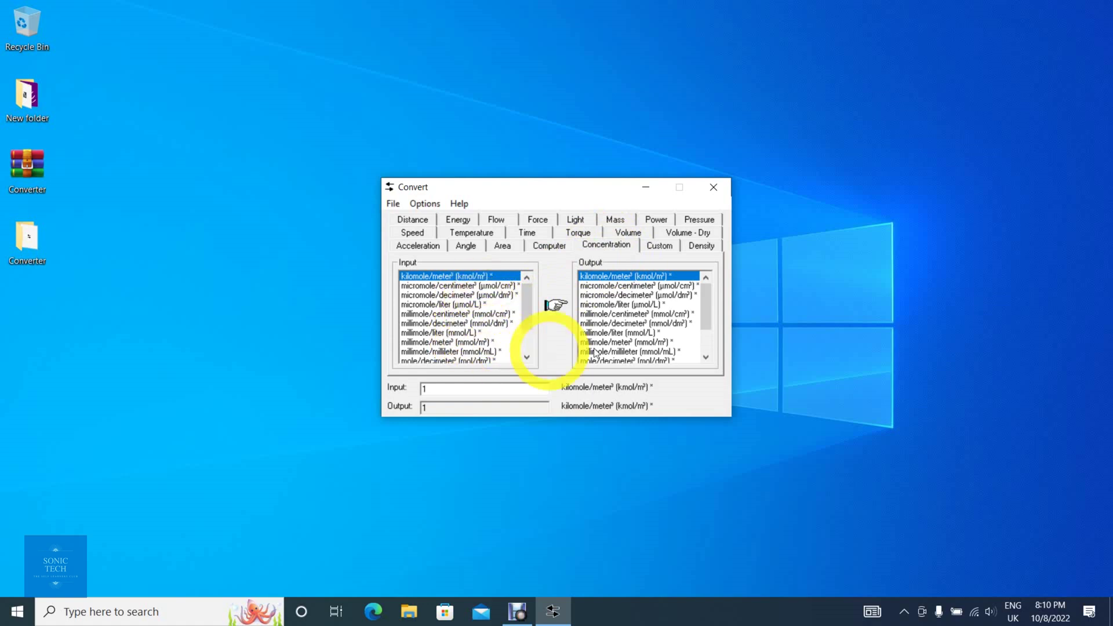
pyautogui.click(651, 252)
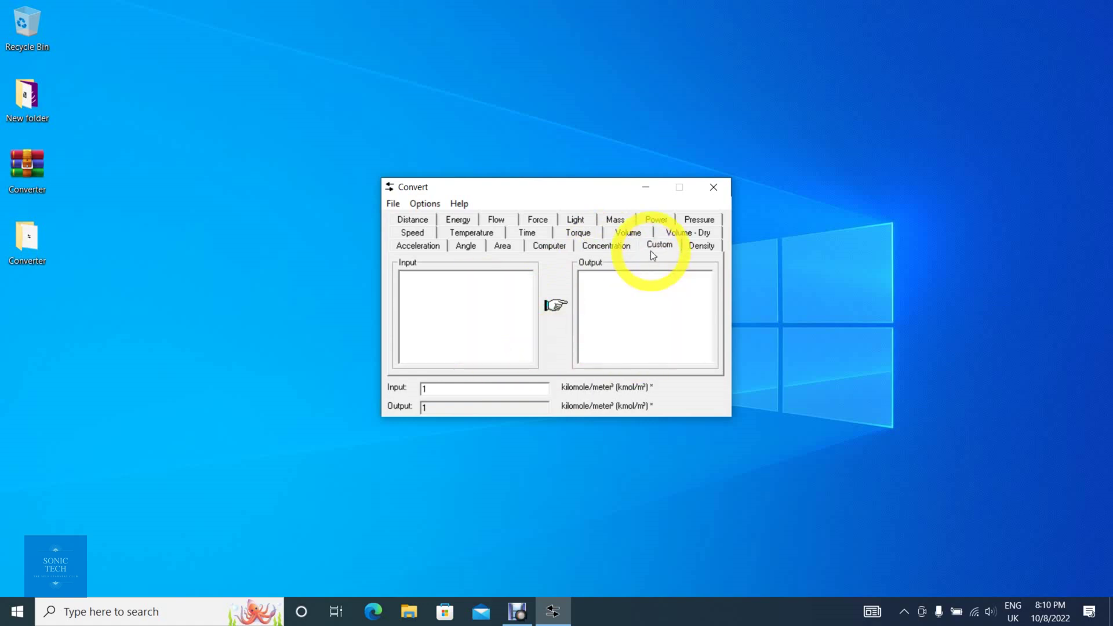
pyautogui.click(688, 245)
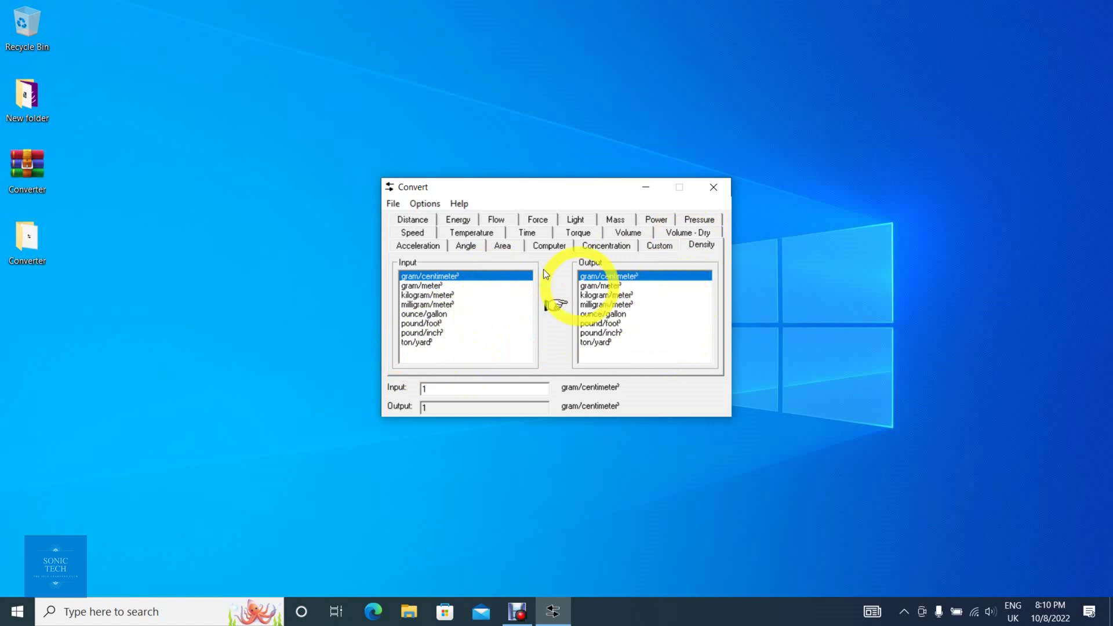
# Step: Browse the Speed, Temperature, Time, Torque, Volume and Volume - Dry categories
pyautogui.click(429, 234)
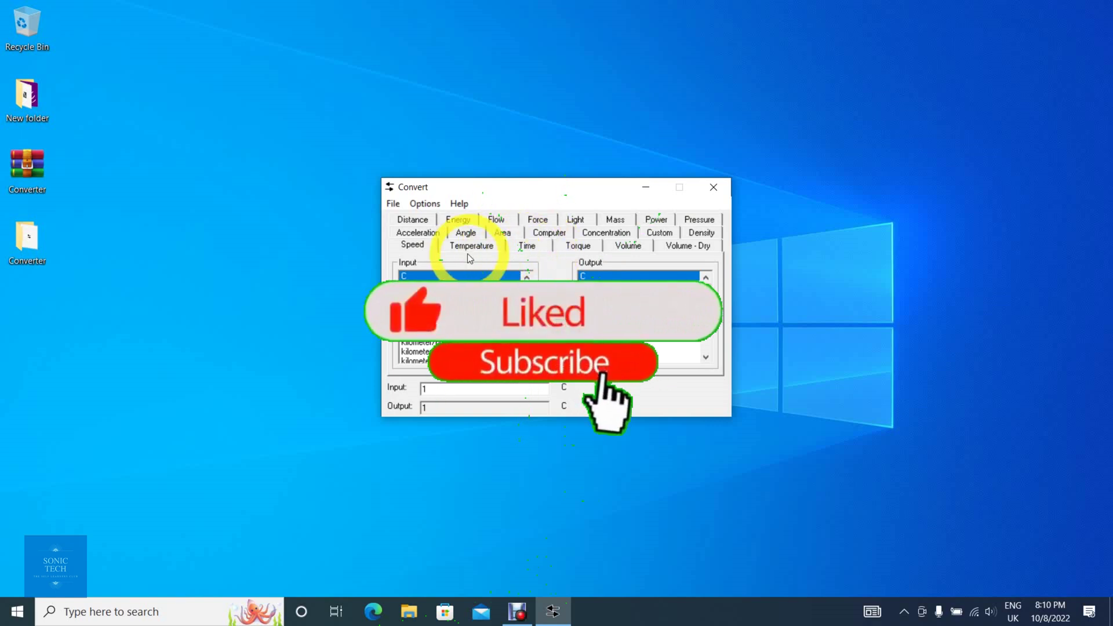
pyautogui.click(471, 248)
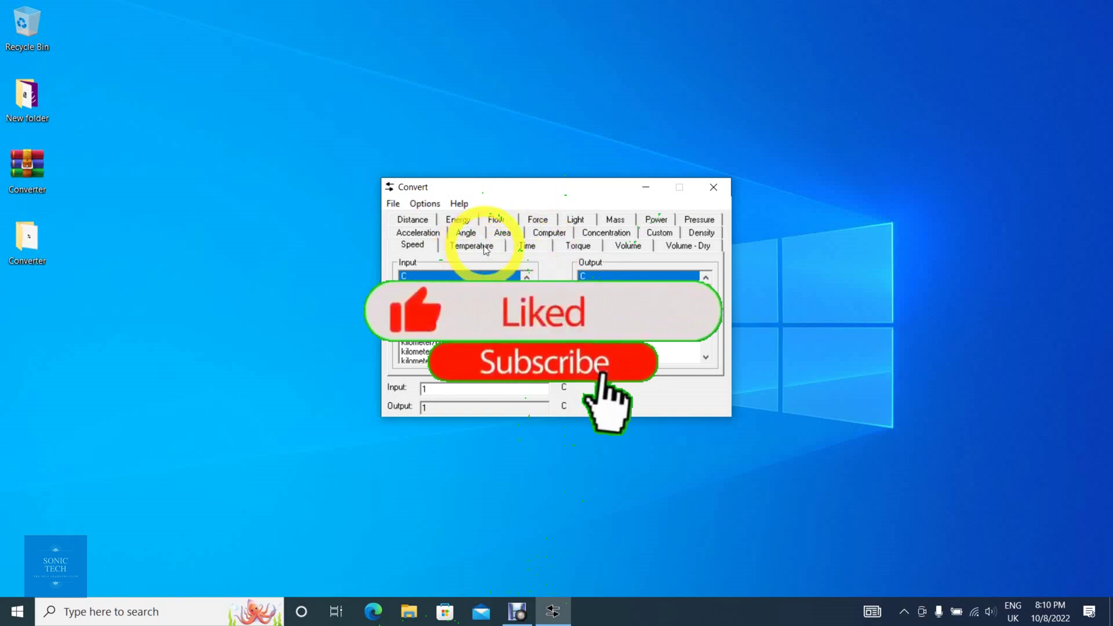
pyautogui.click(541, 246)
pyautogui.click(587, 246)
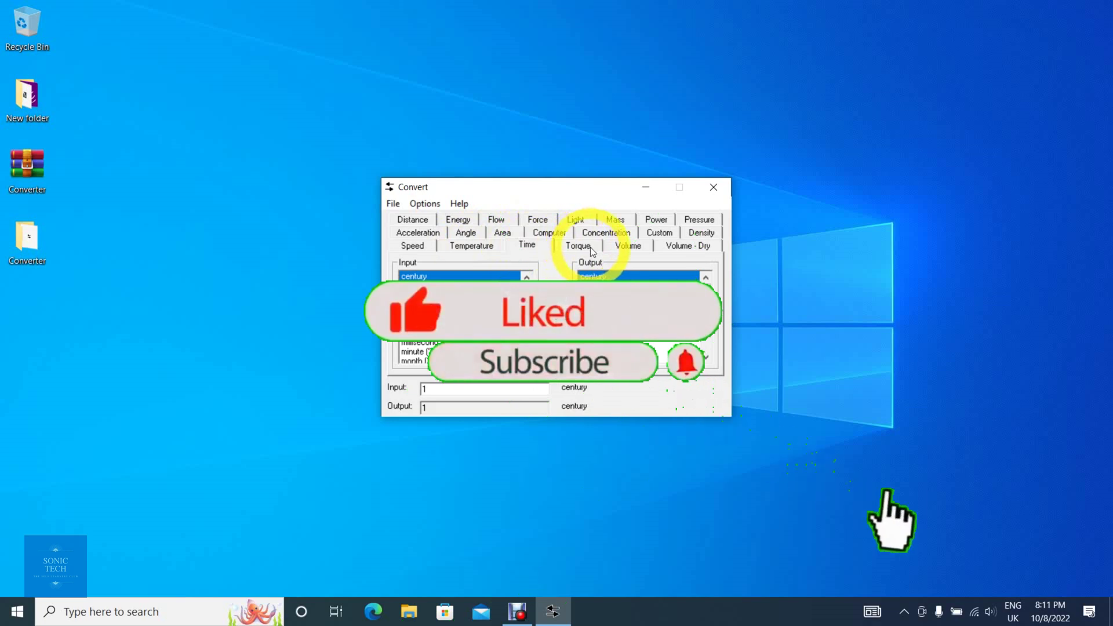
pyautogui.click(628, 248)
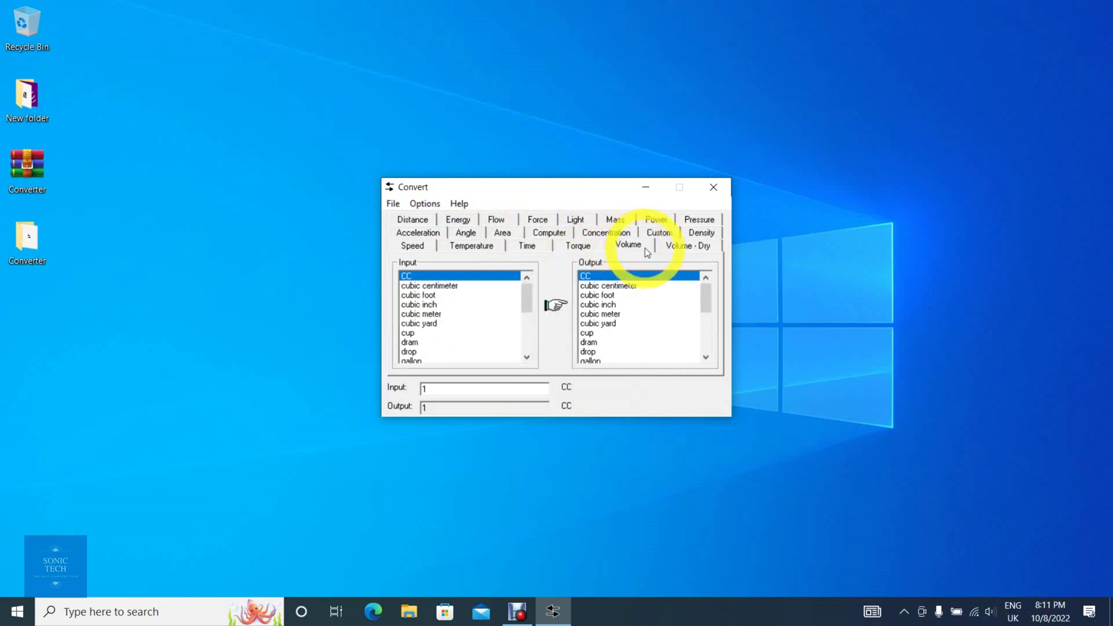
pyautogui.click(679, 248)
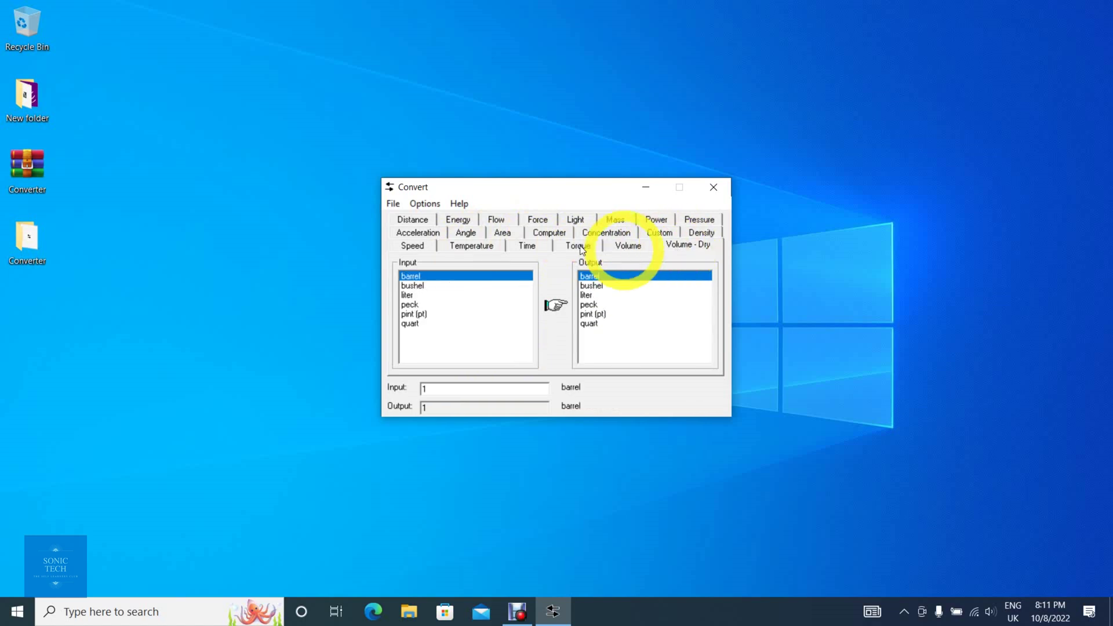
# Step: Browse the Distance, Energy, Flow, Force, Light and Mass categories, ending on Power
pyautogui.click(419, 220)
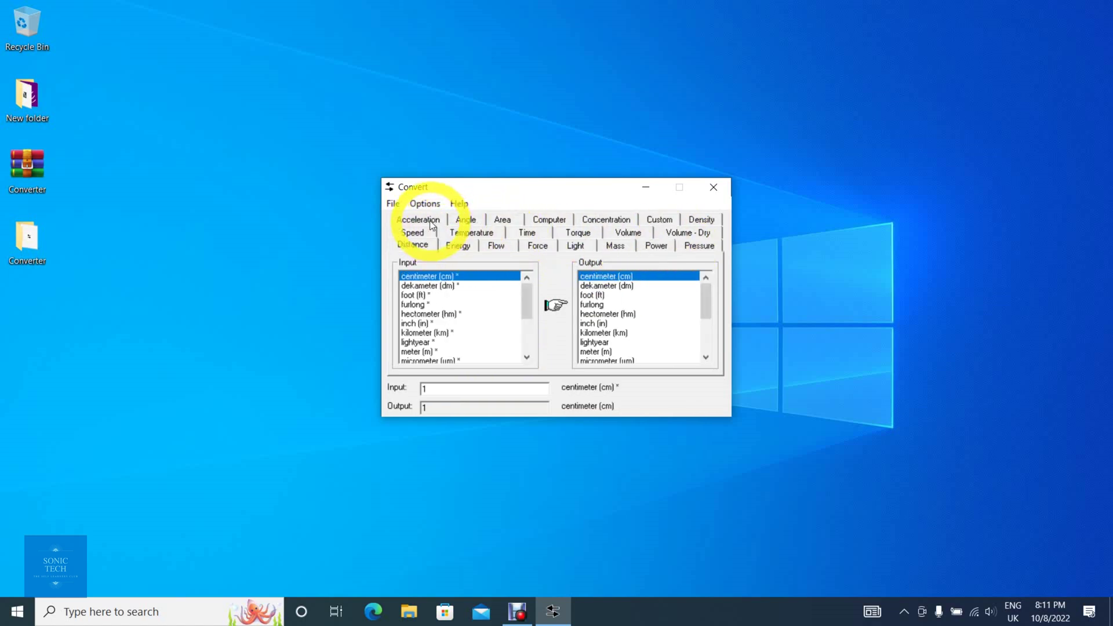
pyautogui.click(474, 250)
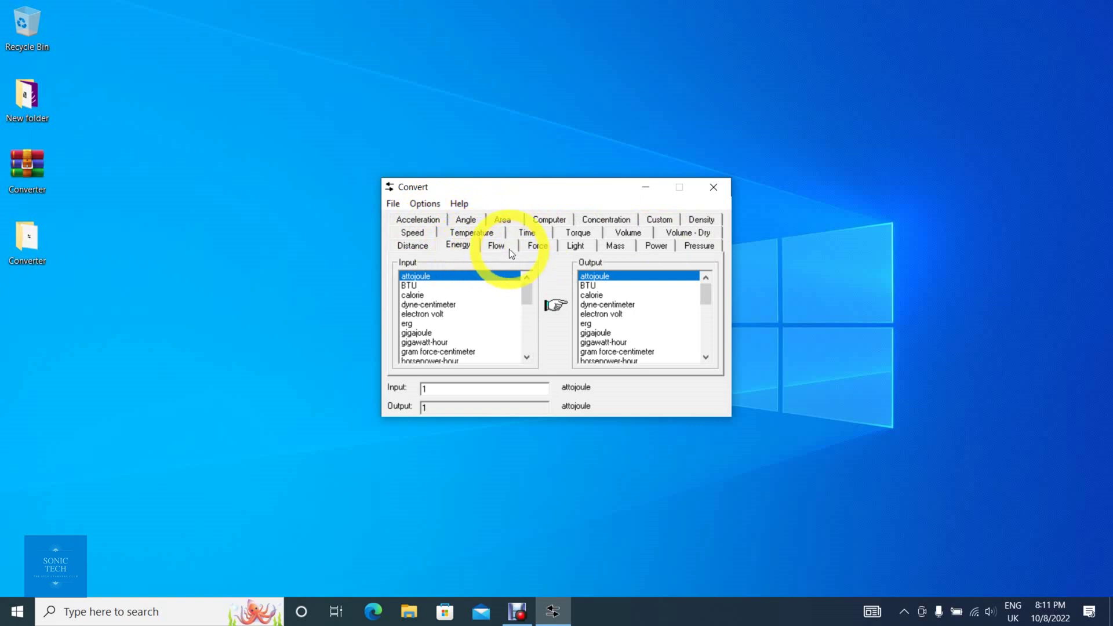
pyautogui.click(510, 248)
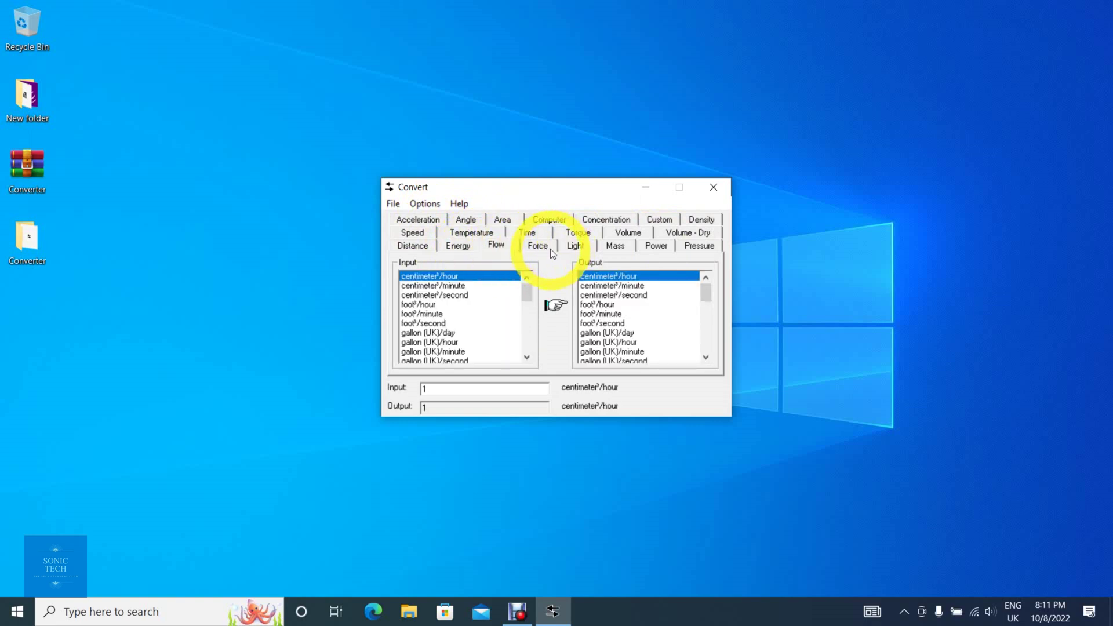
pyautogui.click(550, 249)
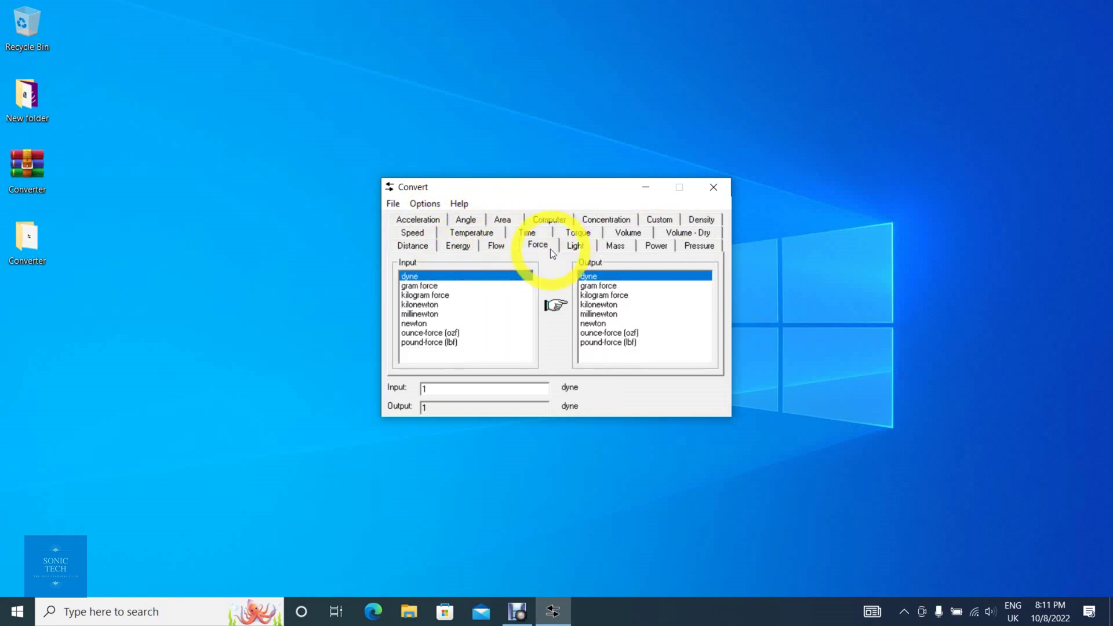
pyautogui.click(589, 246)
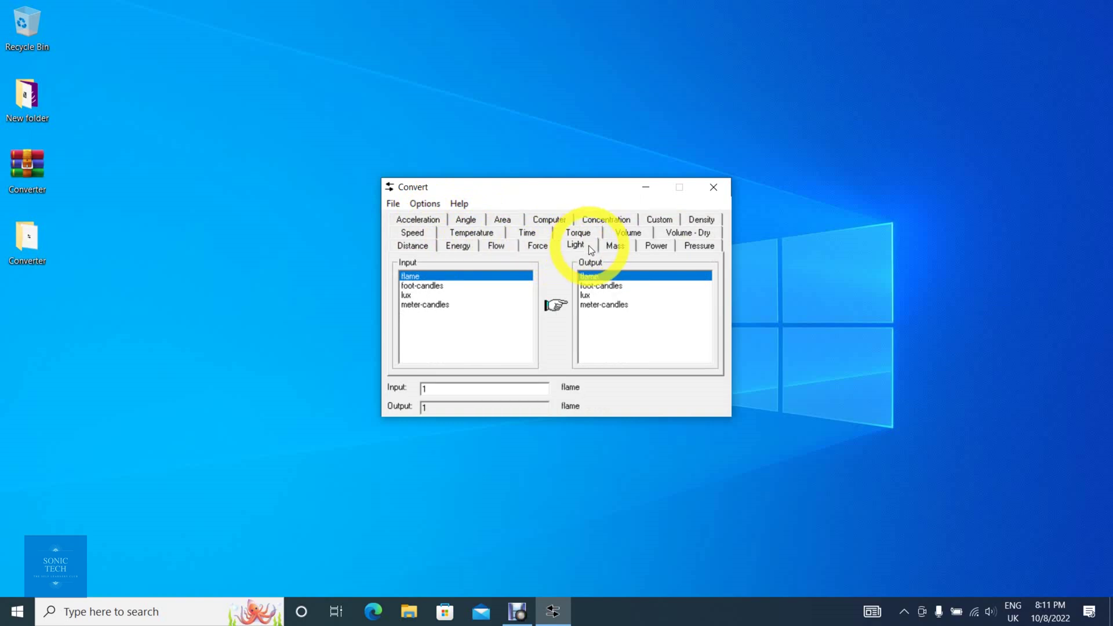
pyautogui.click(624, 248)
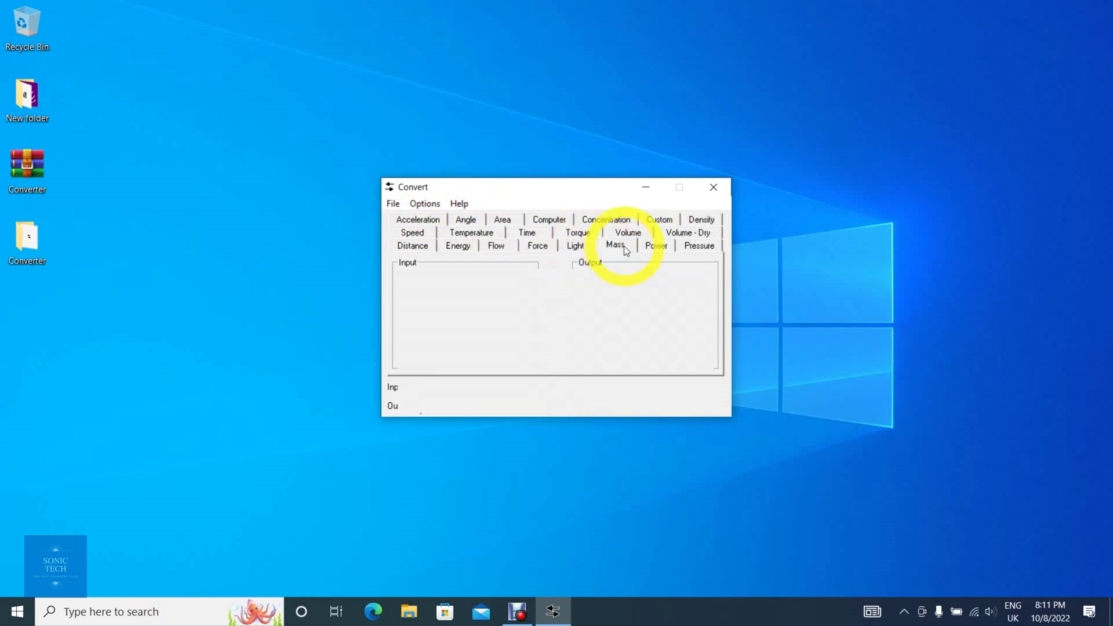
pyautogui.click(665, 252)
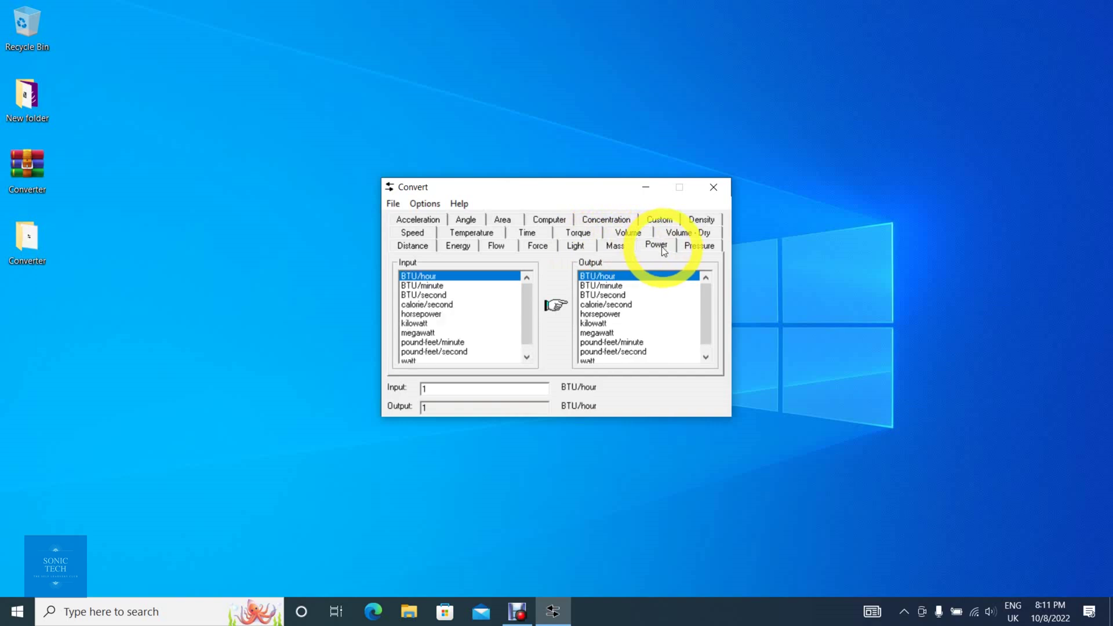
# Step: Convert 1 atmosphere to bar, cm and inches of mercury, dyne/cm², then kilopascal (101.325)
pyautogui.click(702, 249)
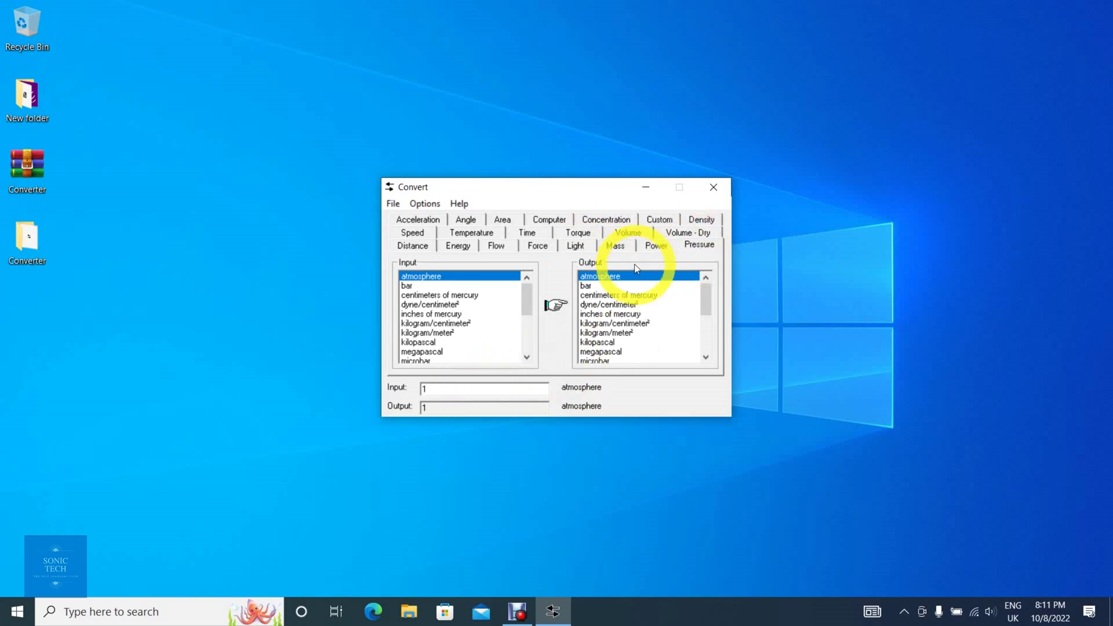
pyautogui.click(621, 286)
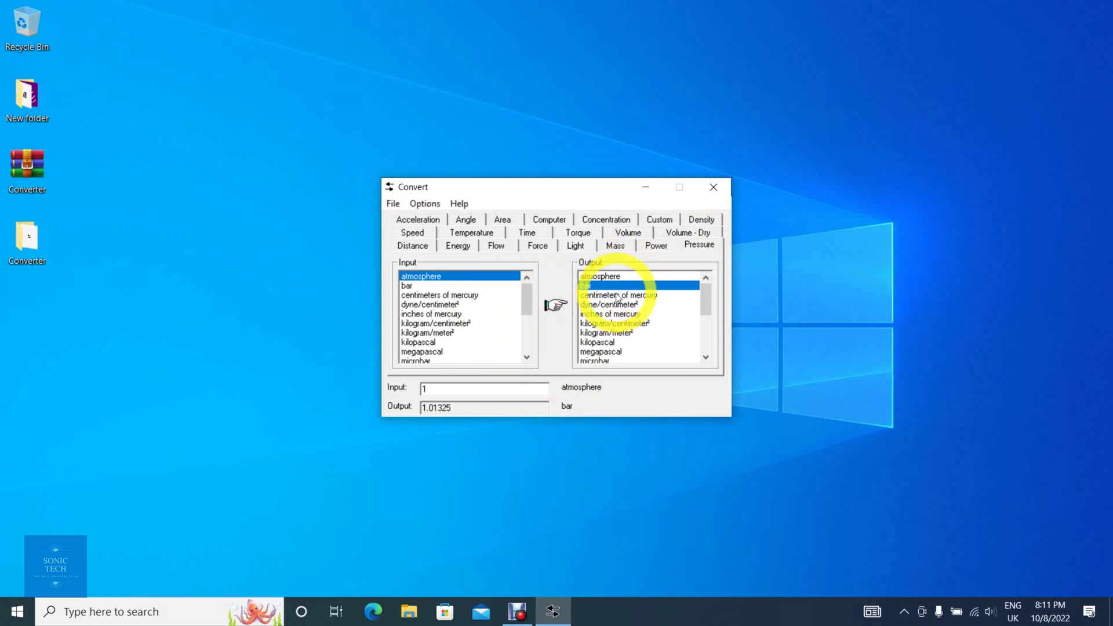
pyautogui.click(618, 296)
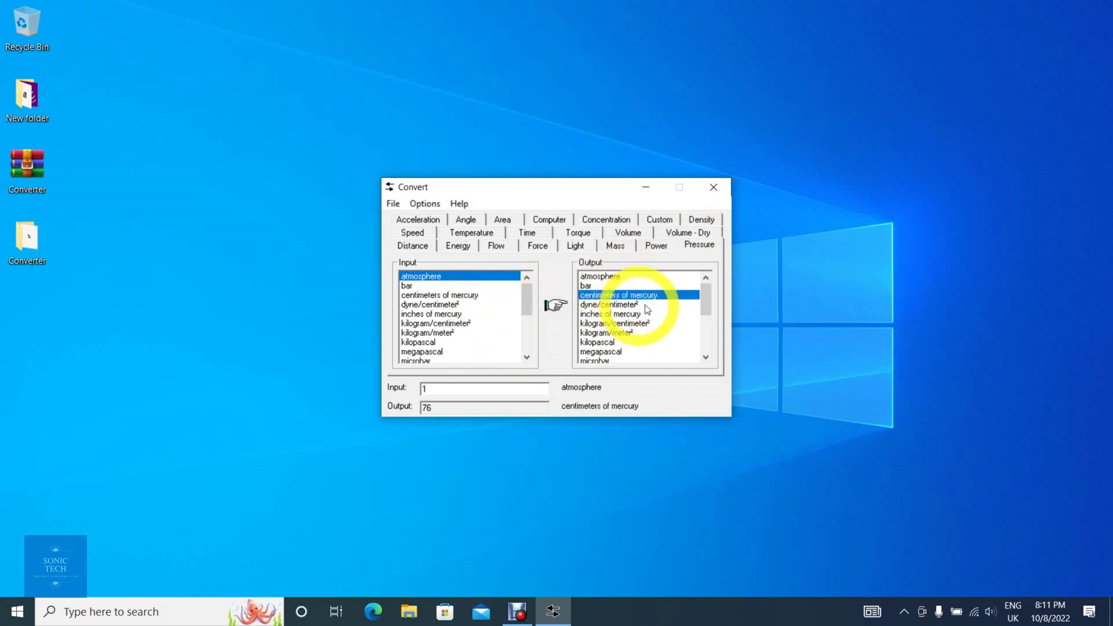
pyautogui.click(662, 307)
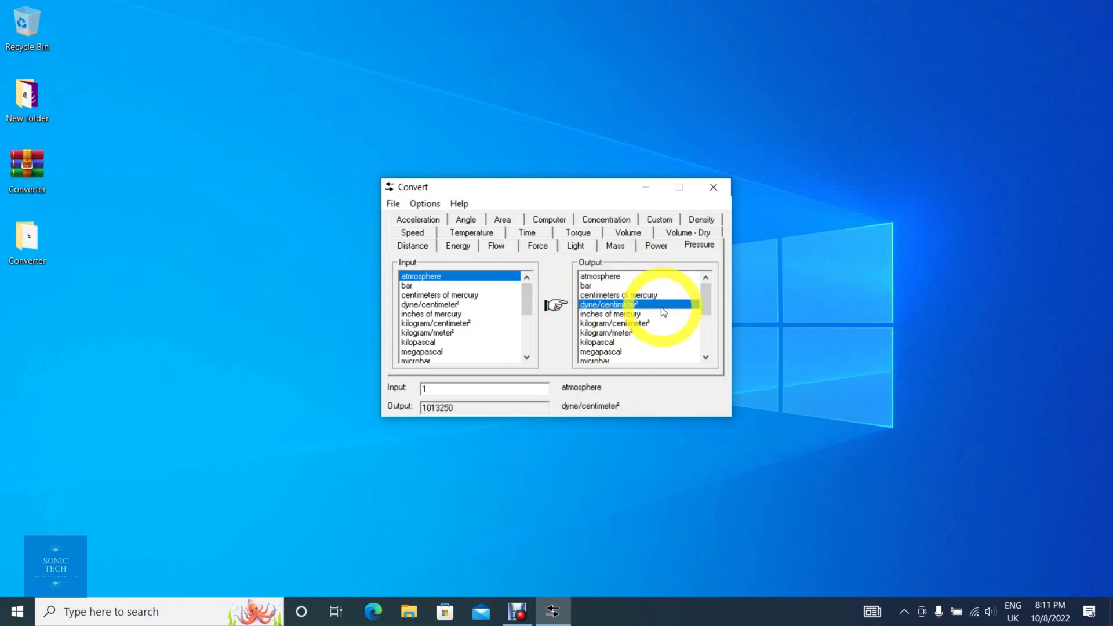
pyautogui.click(674, 316)
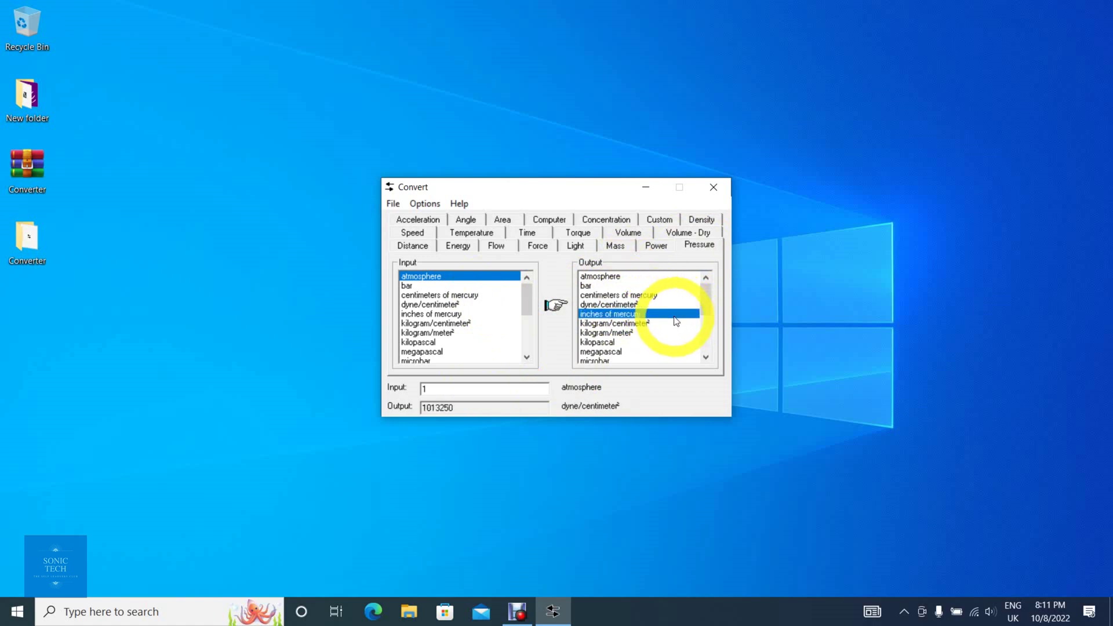
pyautogui.click(648, 346)
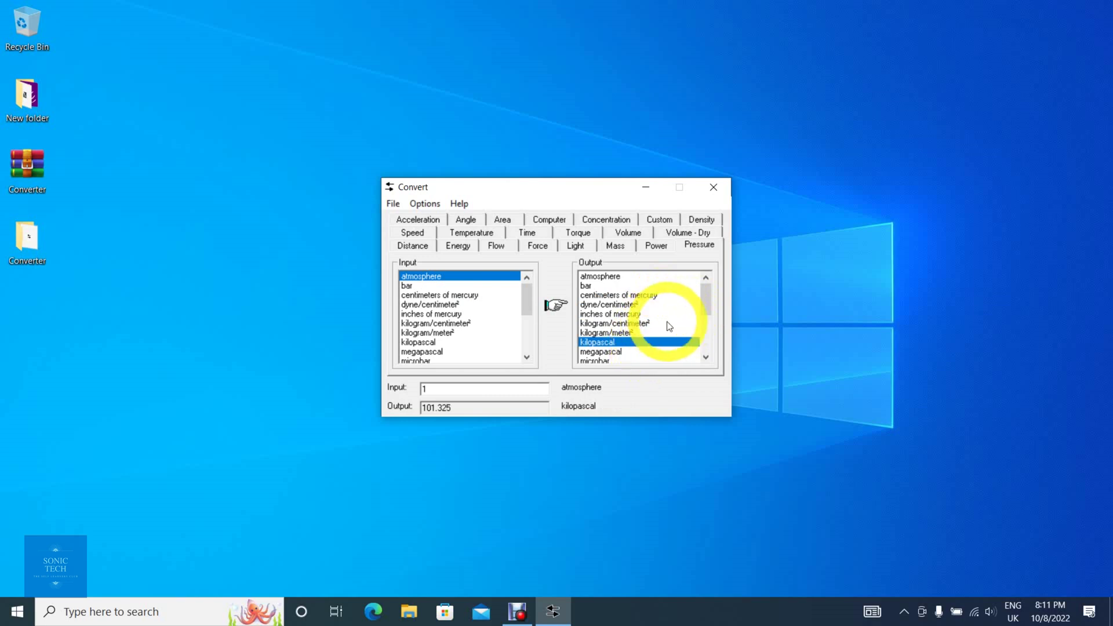
# Step: Convert 1 kilowatt to horsepower, pound-feet/minute and watt (1000), then show Mass units
pyautogui.click(657, 246)
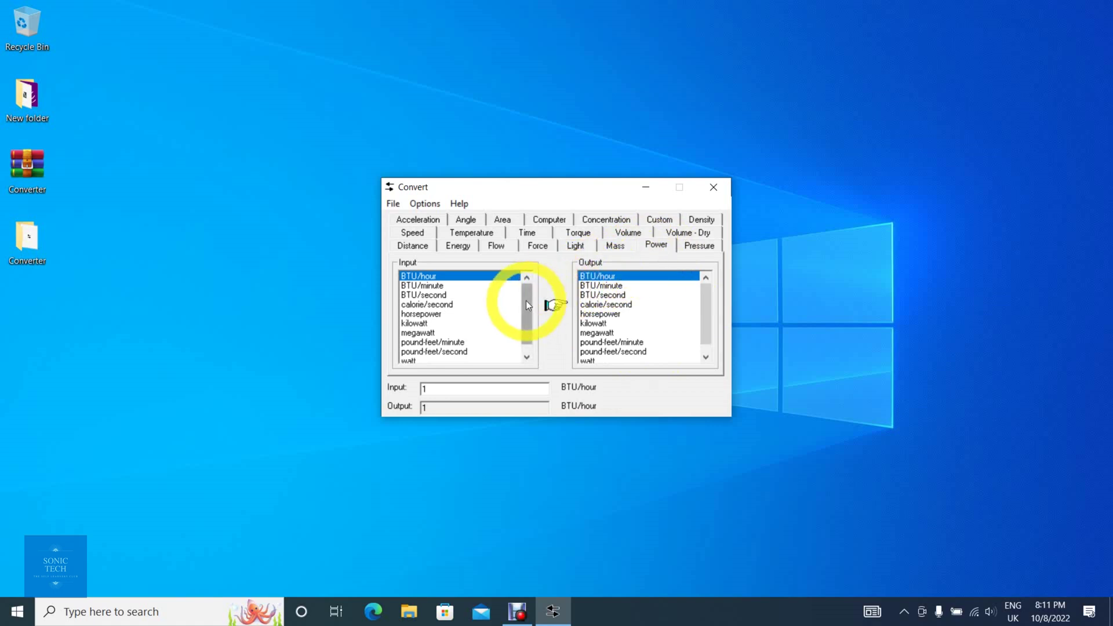
pyautogui.click(450, 323)
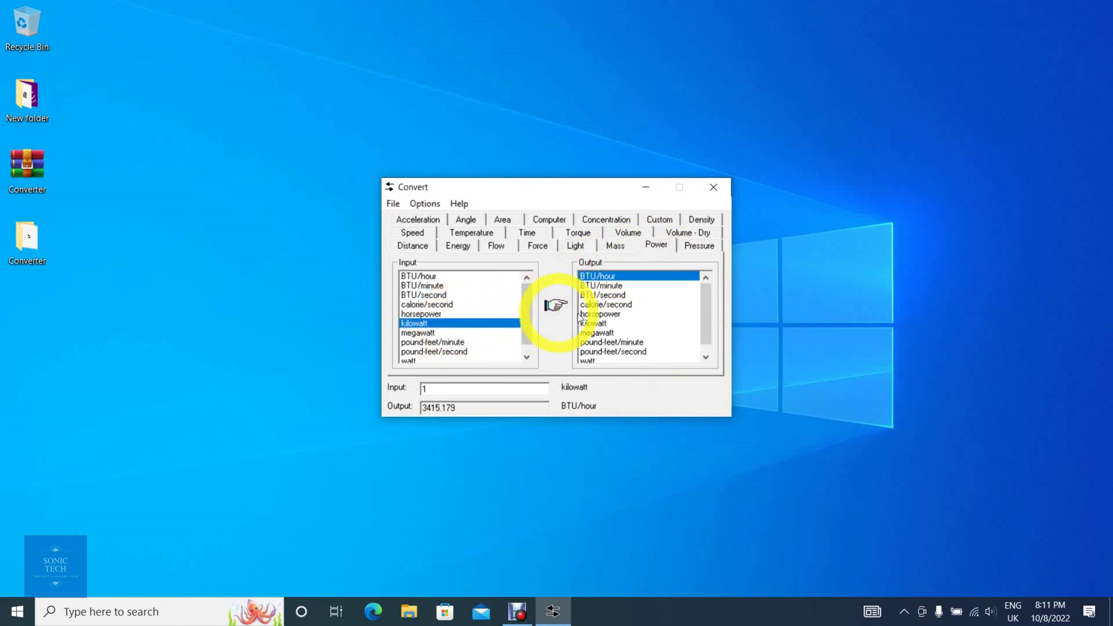
pyautogui.click(606, 316)
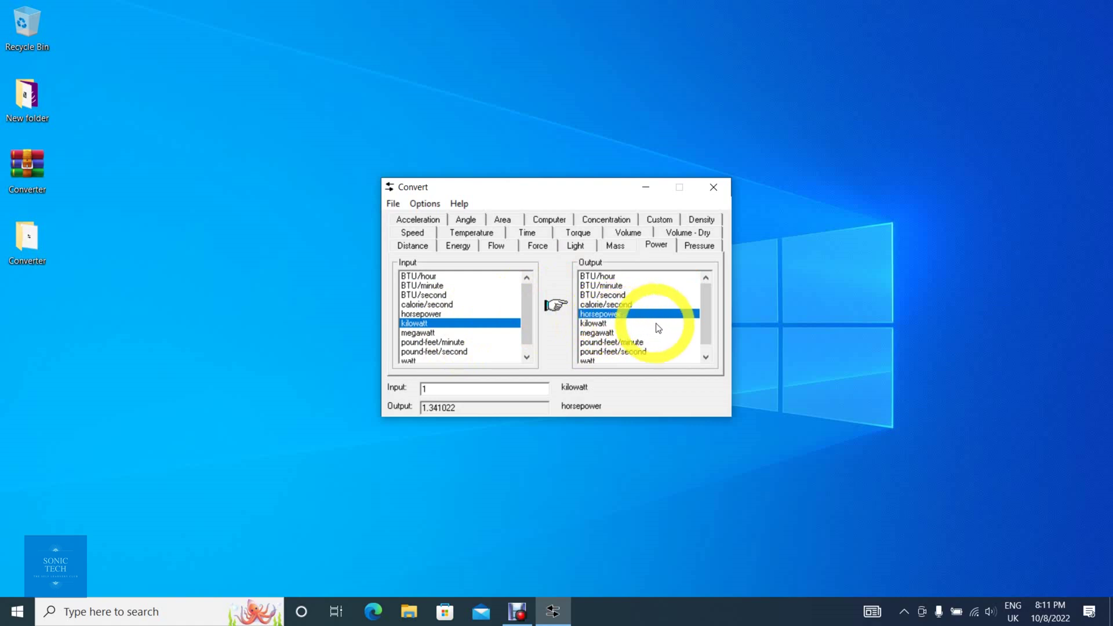
pyautogui.click(650, 343)
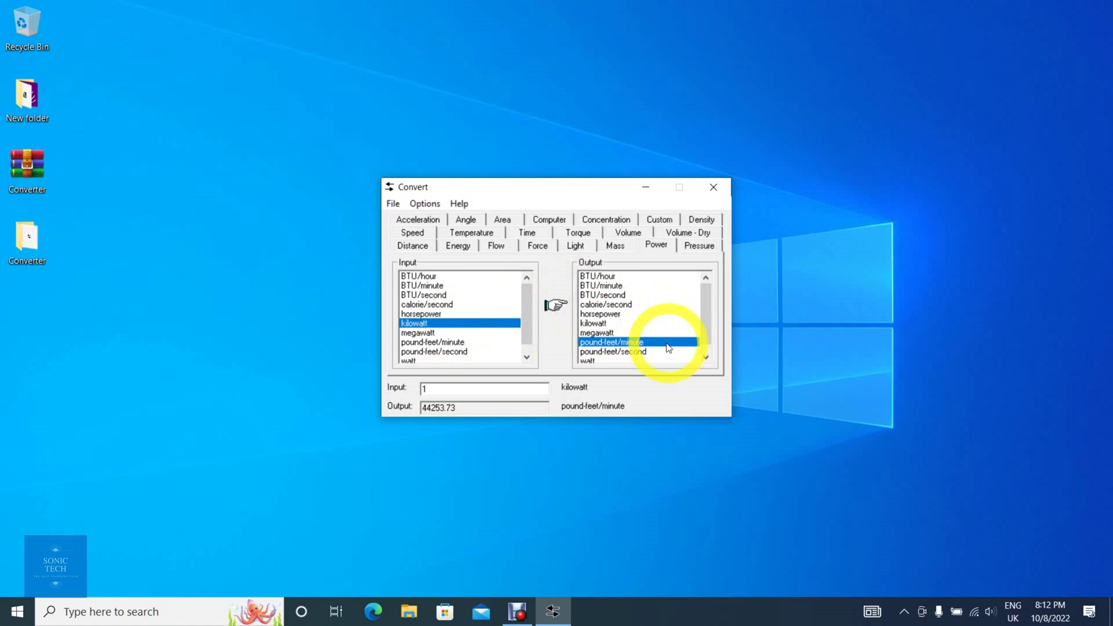
pyautogui.click(636, 360)
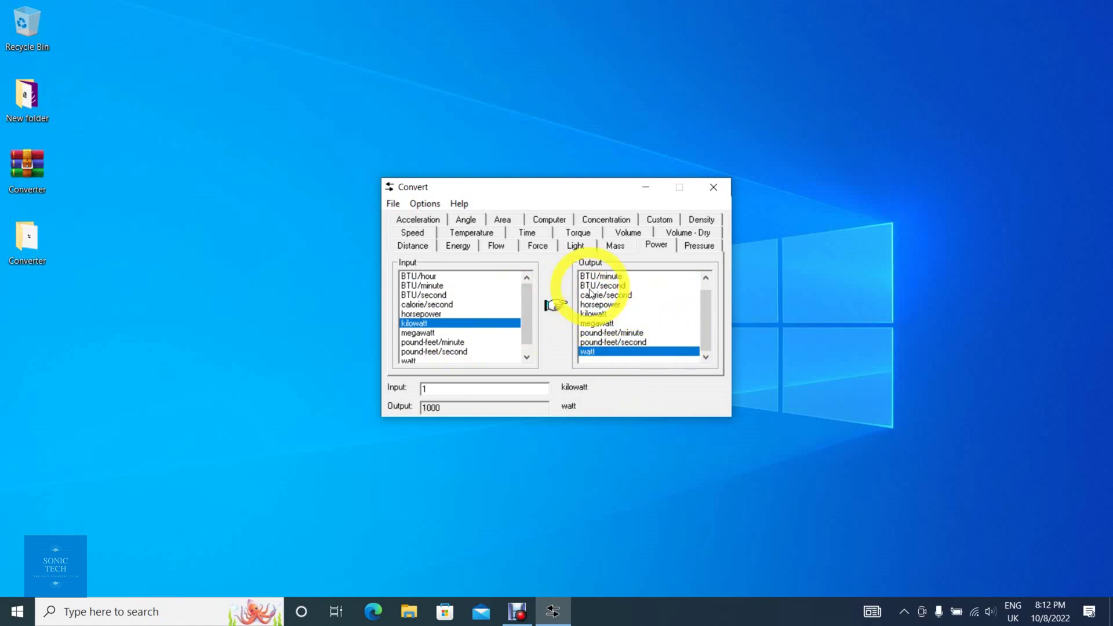
pyautogui.click(624, 247)
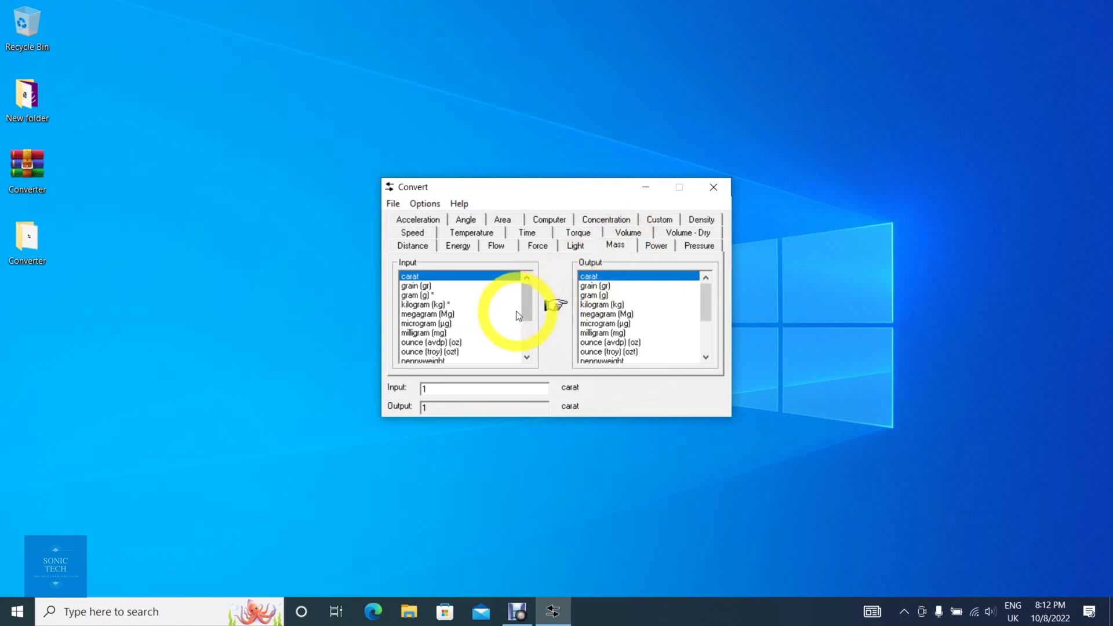
# Step: Select pound (troy) as input and kilogram as output, showing 0.3732417 kg
pyautogui.moveTo(531, 312); pyautogui.dragTo(534, 331)
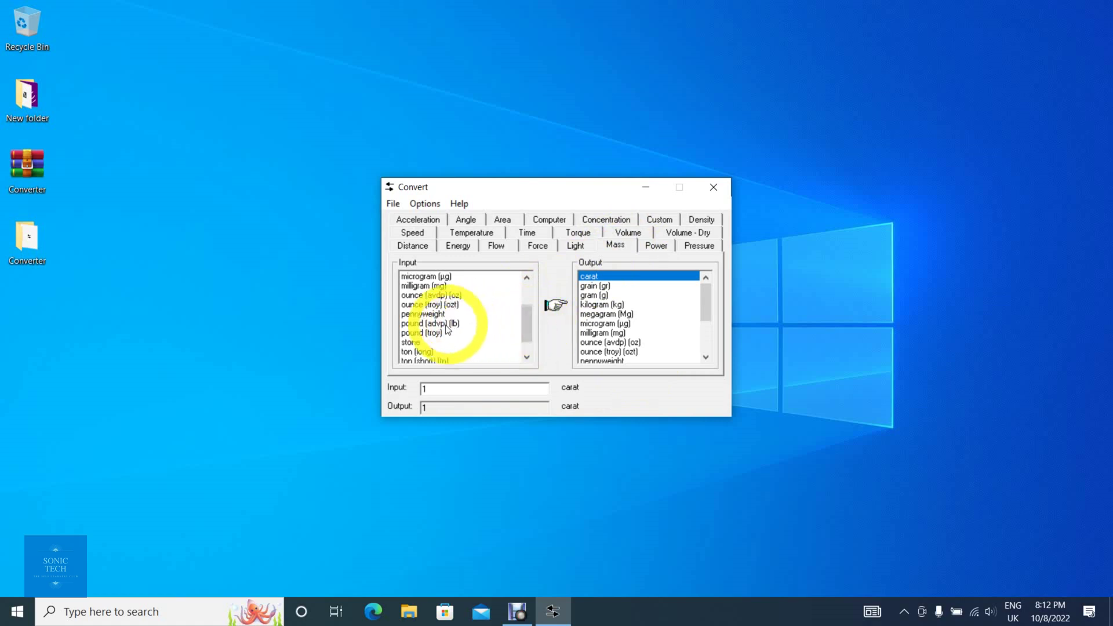
pyautogui.click(421, 332)
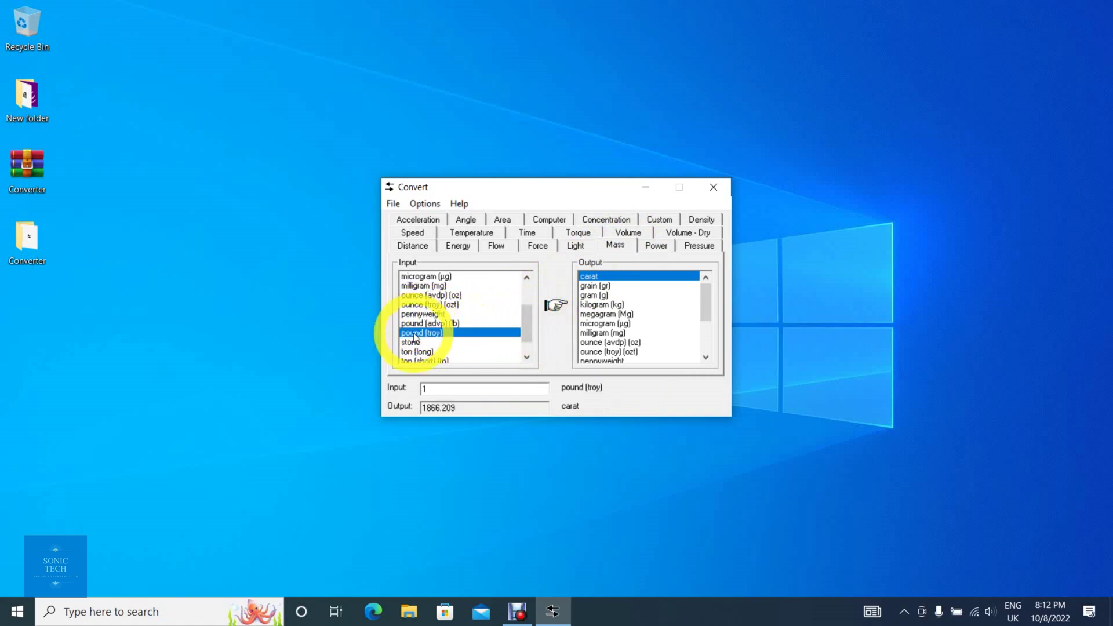
pyautogui.click(590, 305)
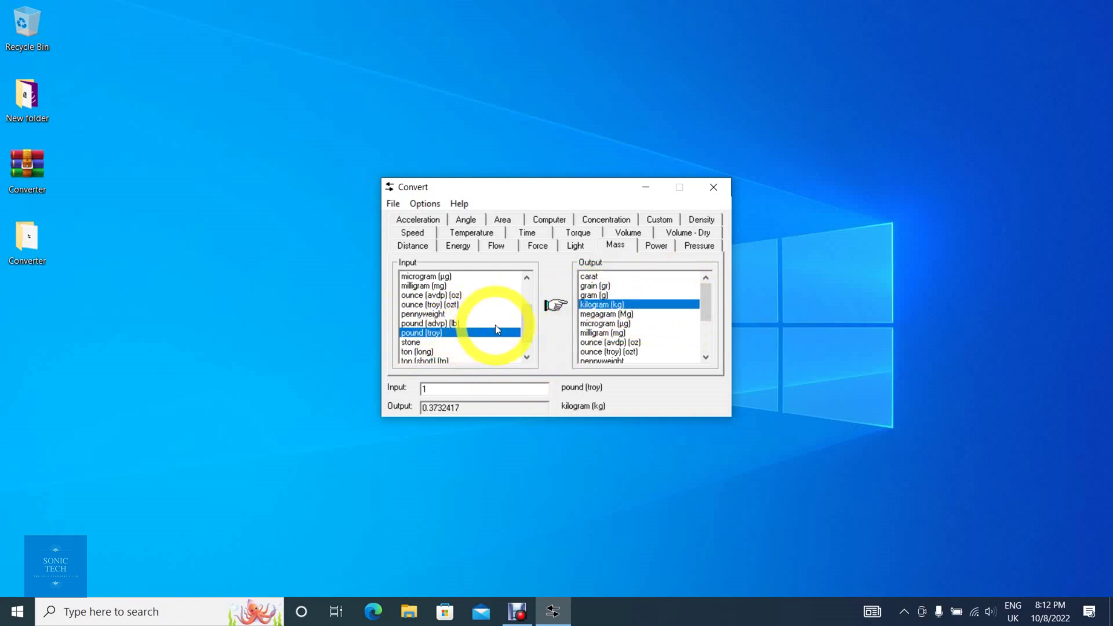
pyautogui.moveTo(527, 326); pyautogui.dragTo(529, 339)
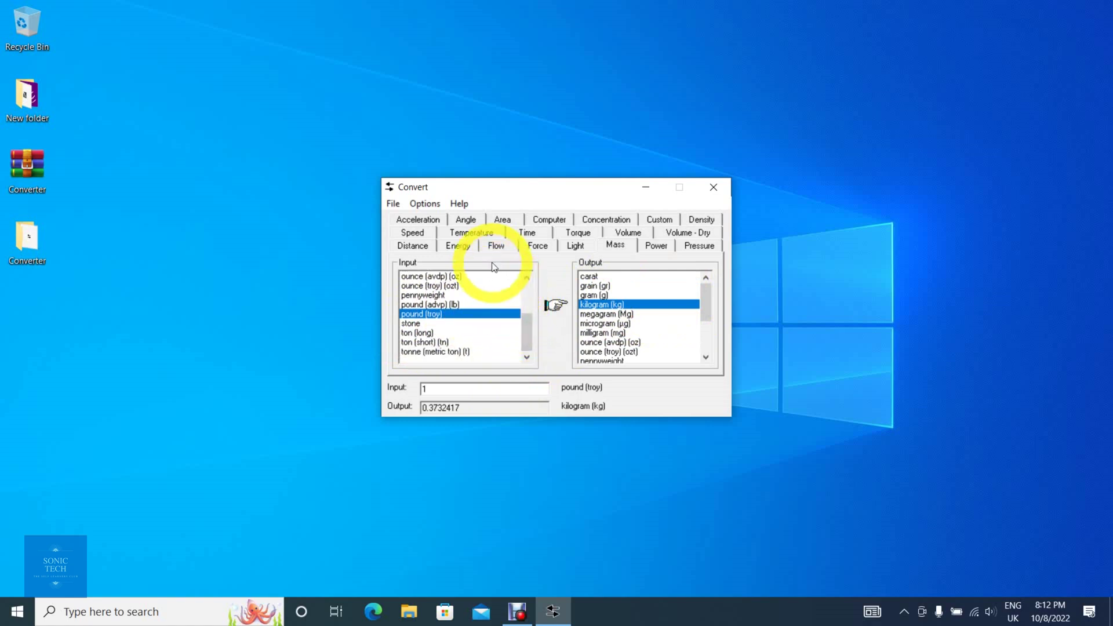
# Step: Convert foot-candles to lux (10.76391), then newton to kilogram force (0.1019716)
pyautogui.click(577, 246)
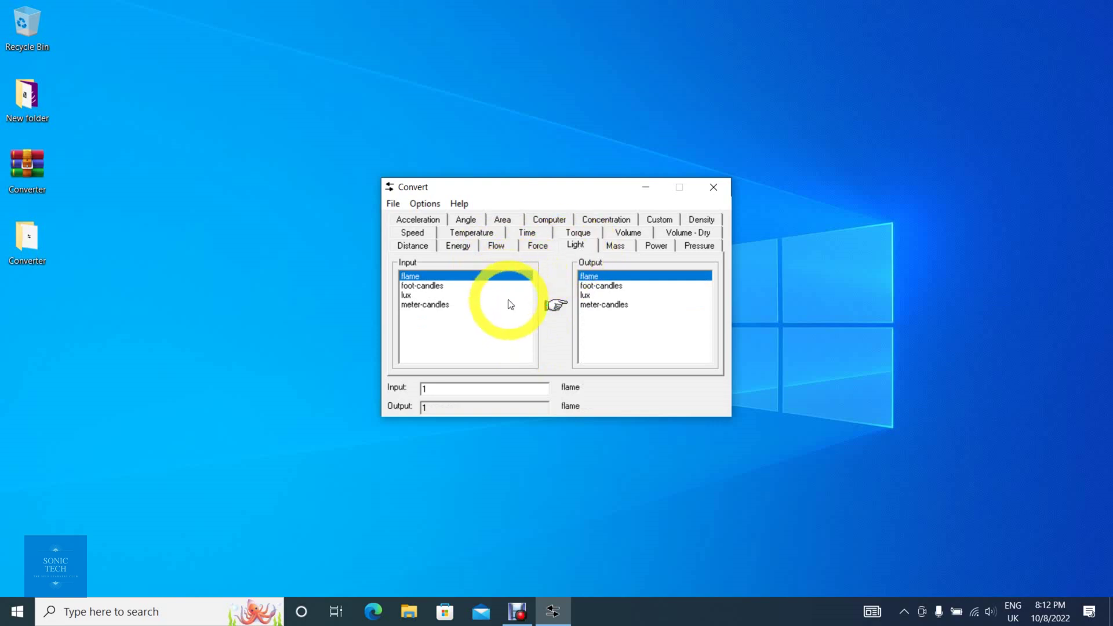
pyautogui.click(516, 286)
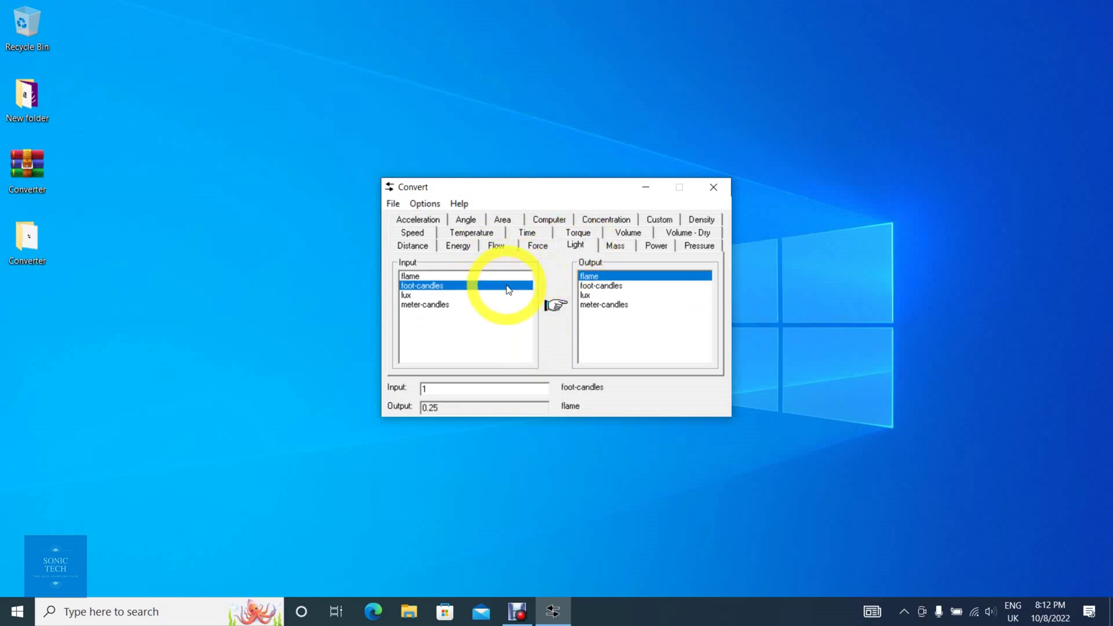
pyautogui.click(591, 296)
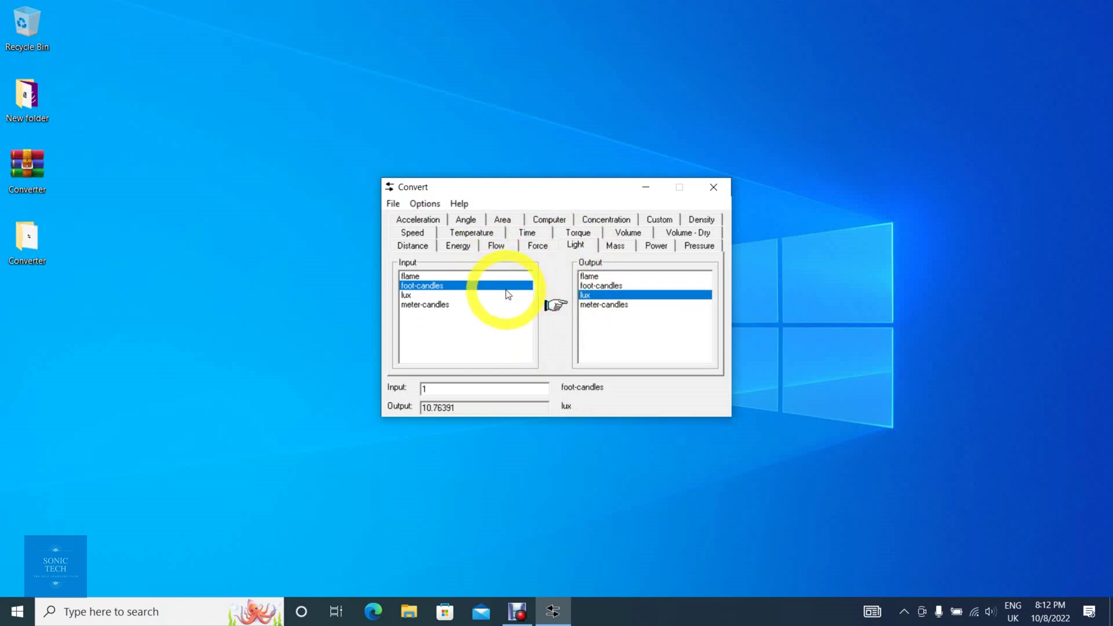
pyautogui.click(532, 248)
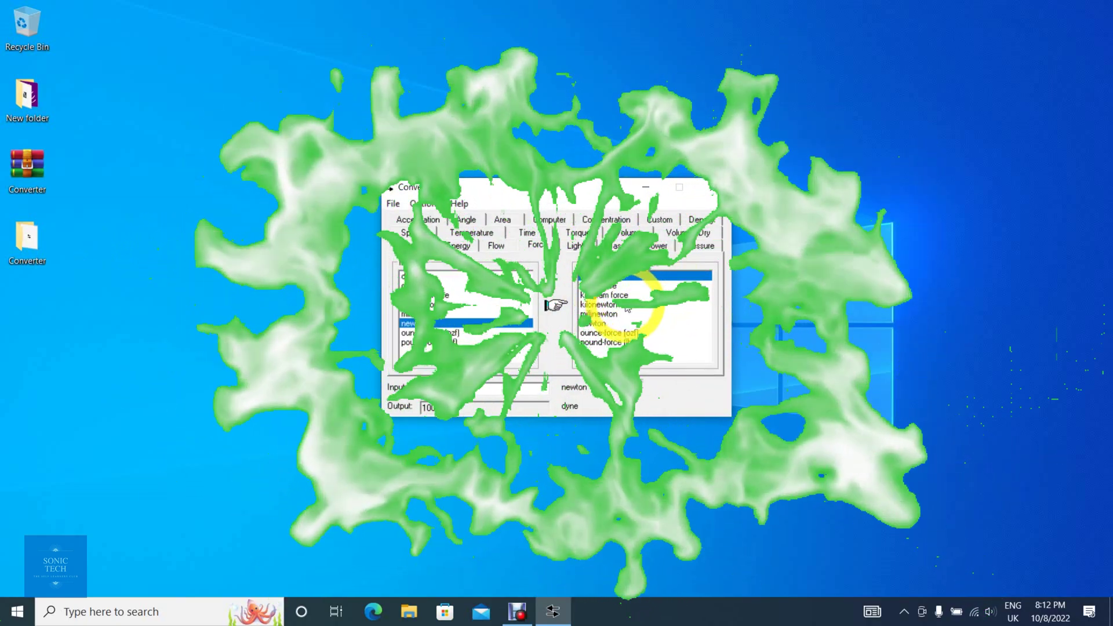
pyautogui.click(618, 297)
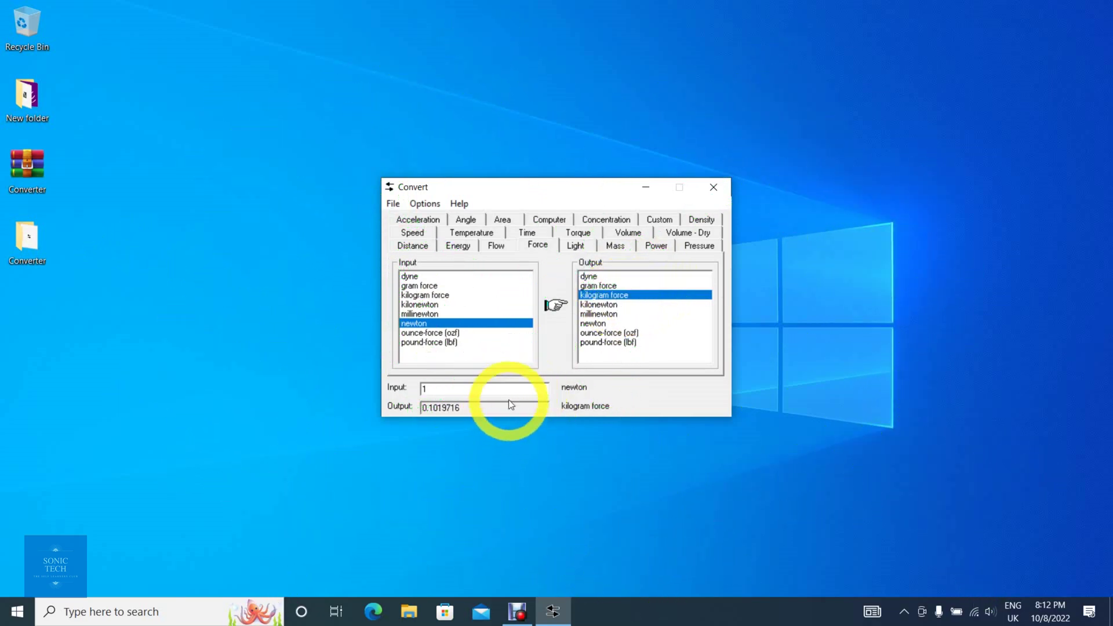
# Step: Convert 1 foot³/hour to liter/hour (28.31685), then to meter³/hour (0.02831685)
pyautogui.click(497, 246)
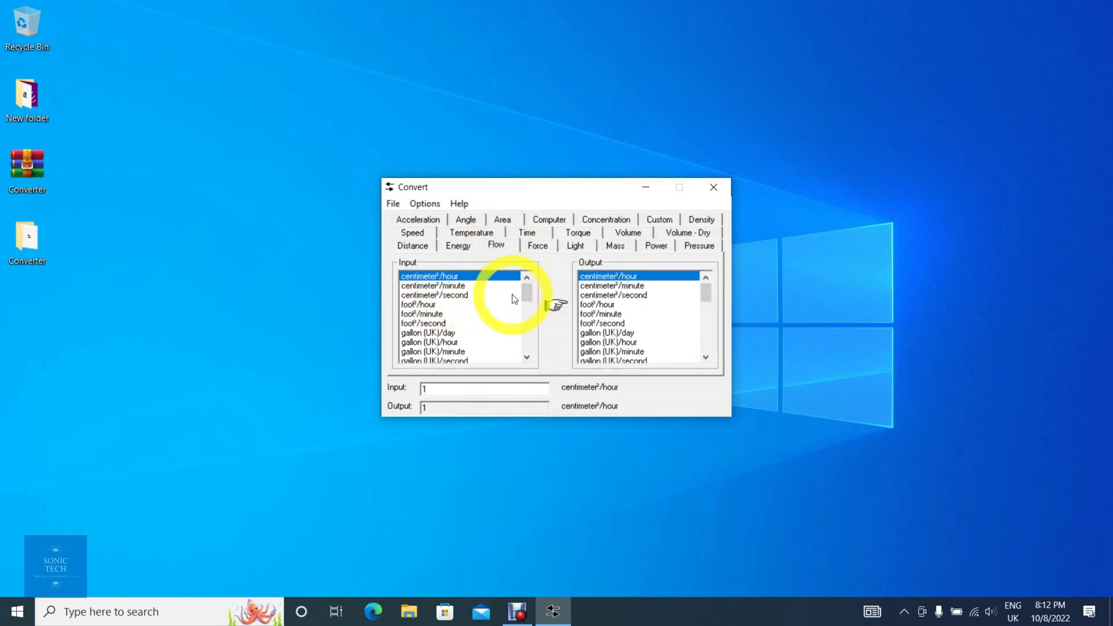
pyautogui.click(426, 306)
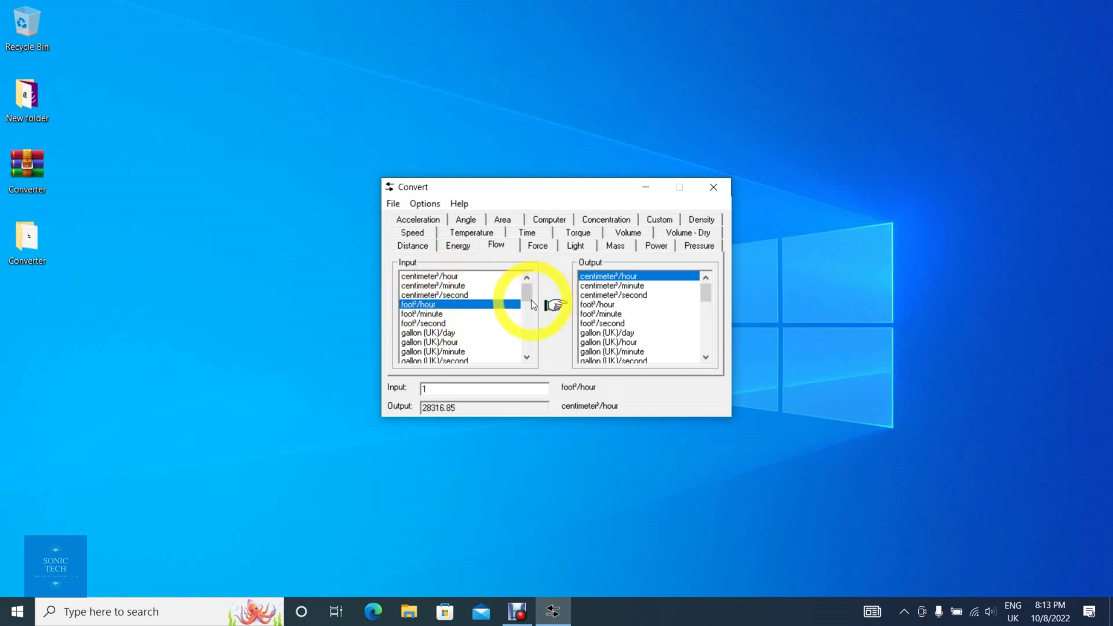
pyautogui.click(704, 329)
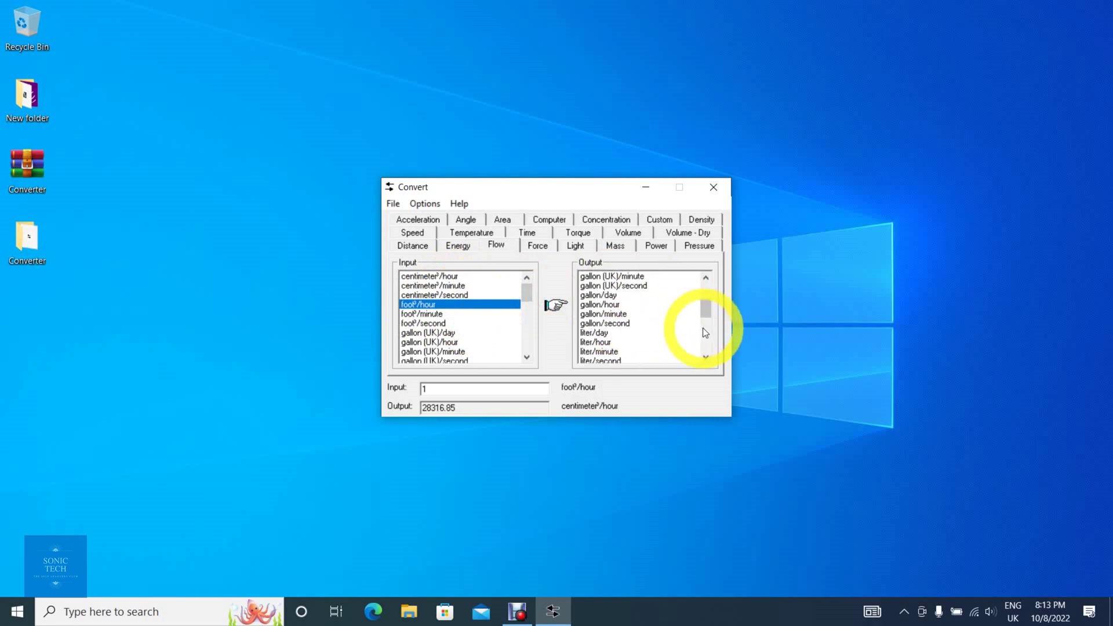
pyautogui.click(597, 342)
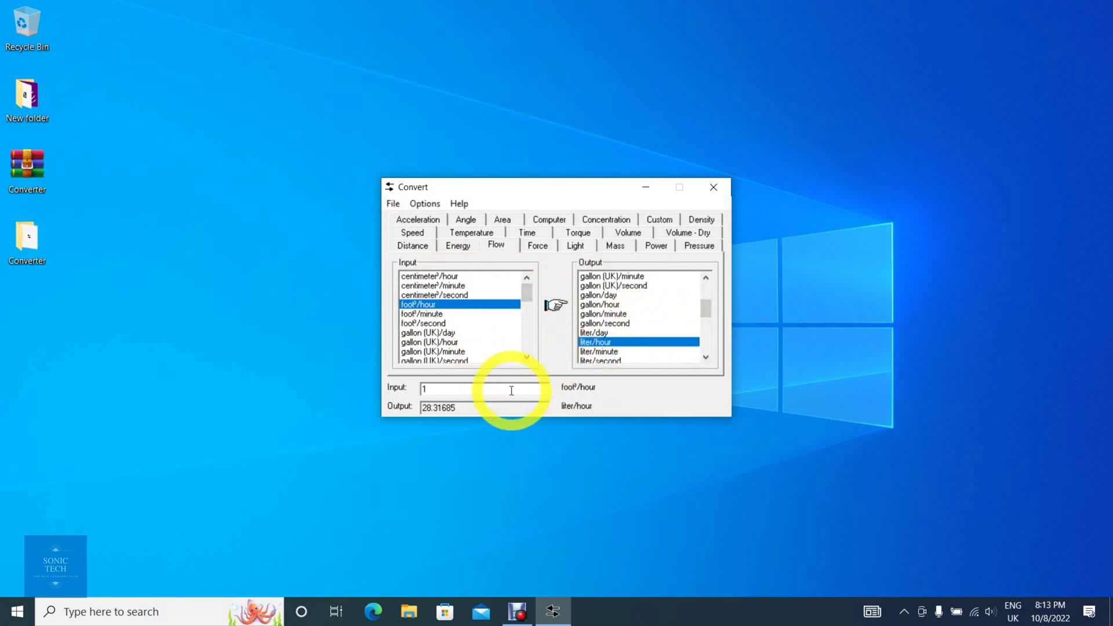
pyautogui.click(705, 357)
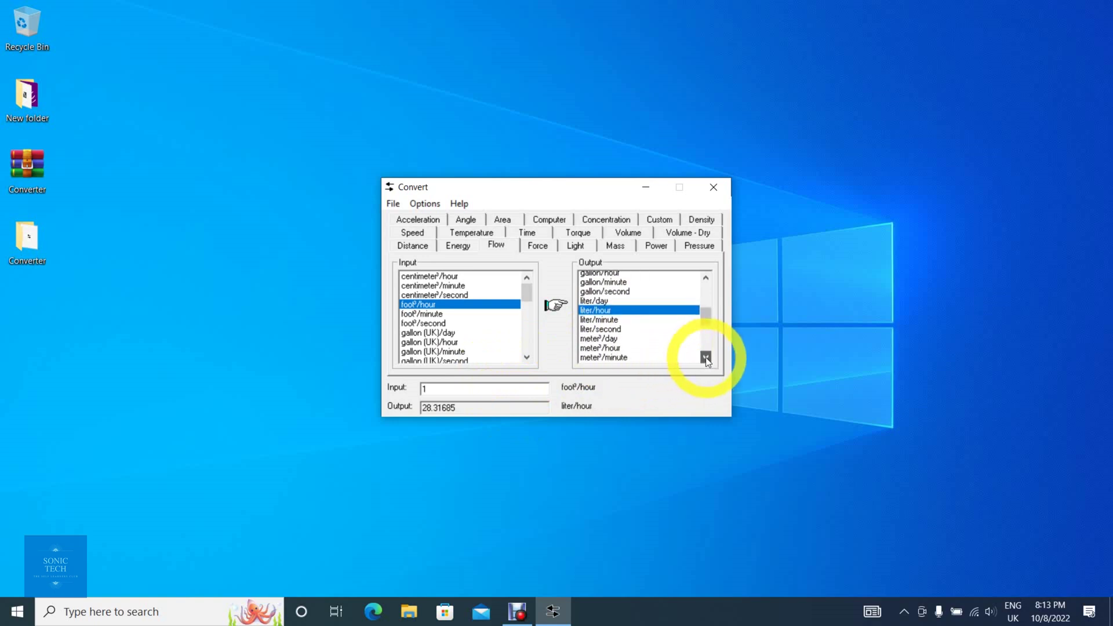
pyautogui.click(613, 343)
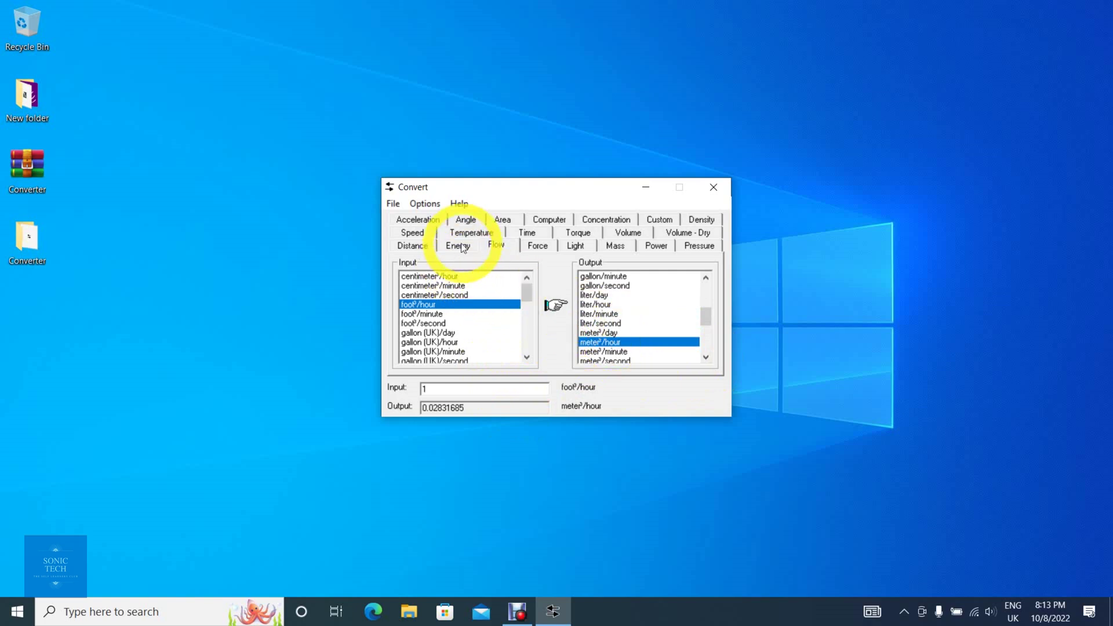
# Step: Convert 1 kilometer/hour to meter/minute (16.66667), then to mile/hour (0.6213712)
pyautogui.click(422, 235)
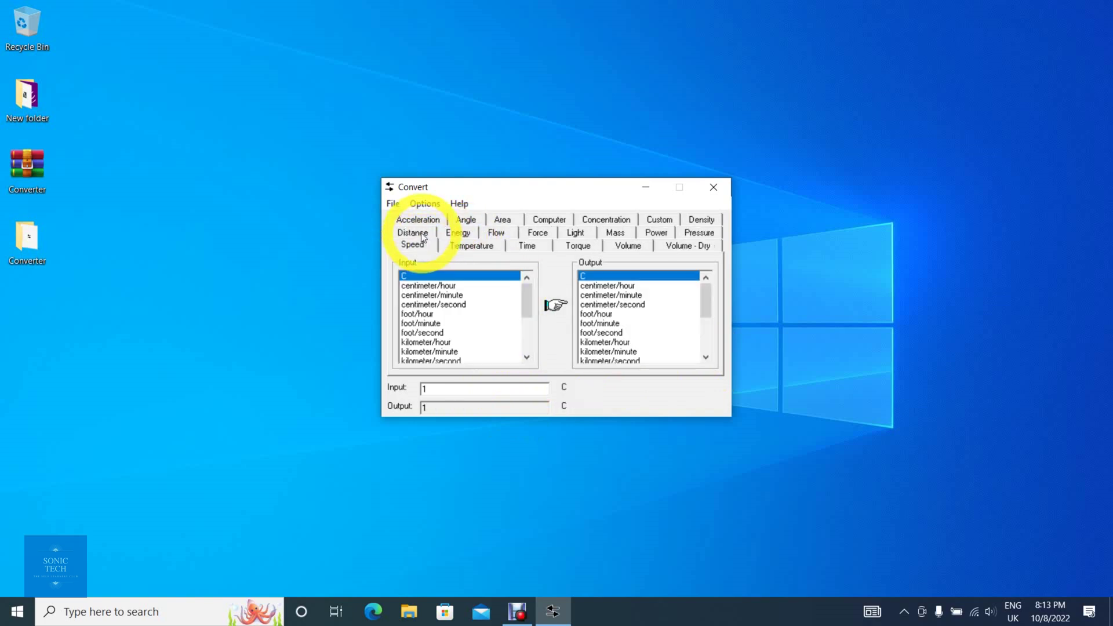
pyautogui.click(451, 343)
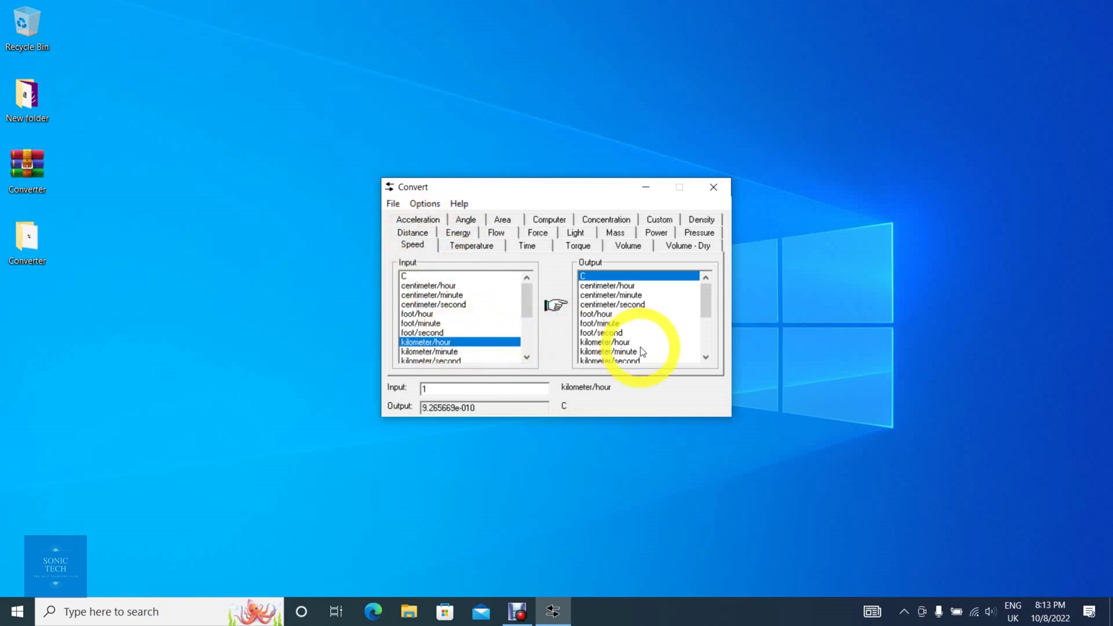
pyautogui.click(706, 338)
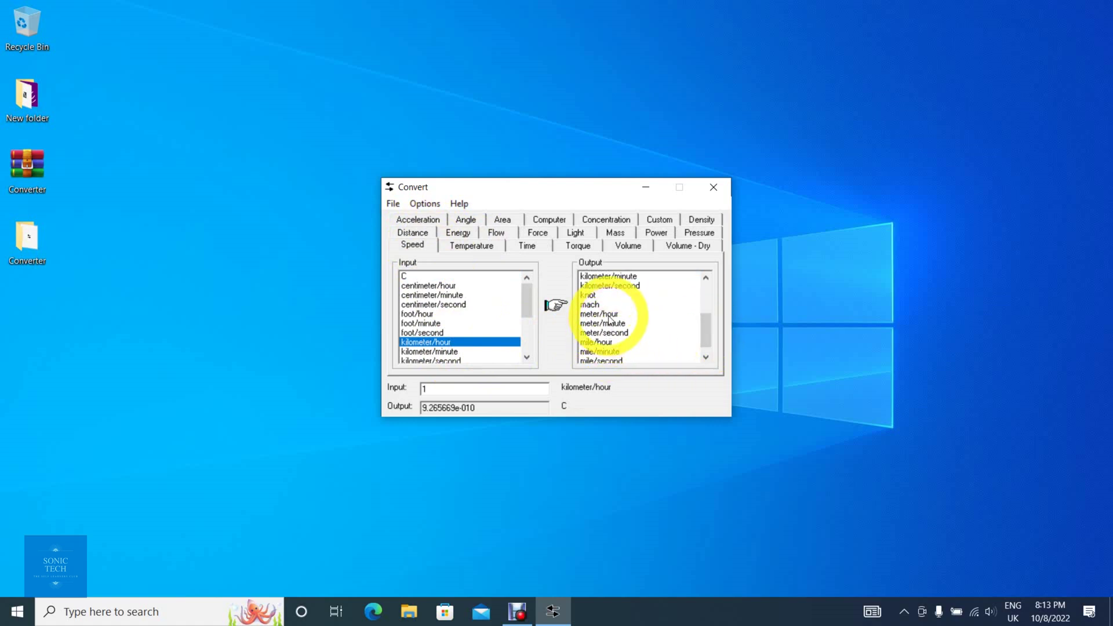
pyautogui.click(611, 325)
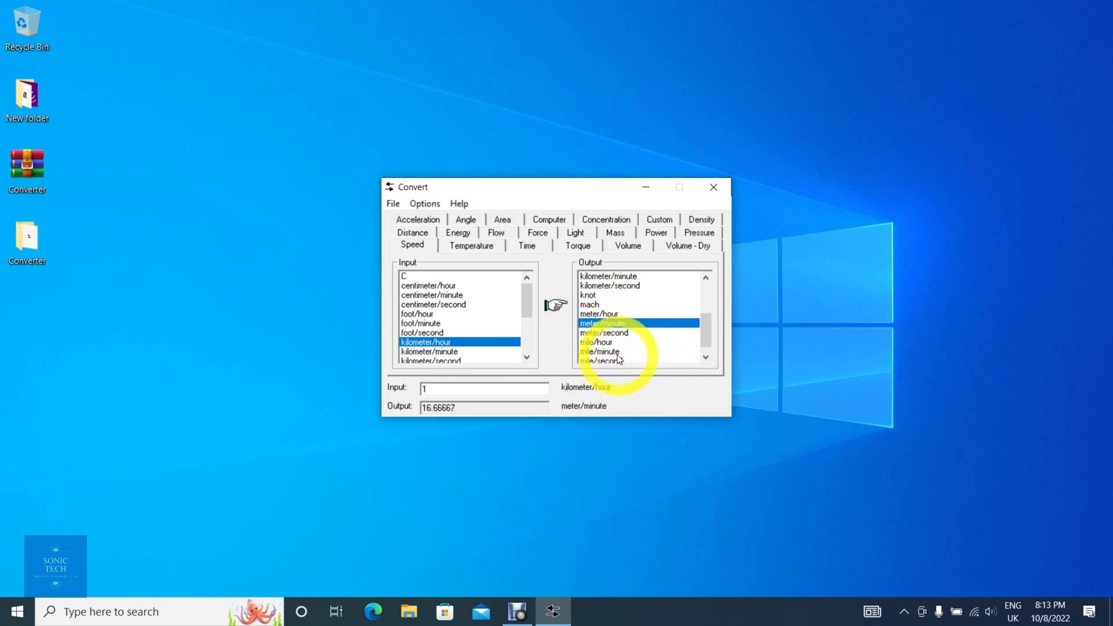
pyautogui.click(610, 343)
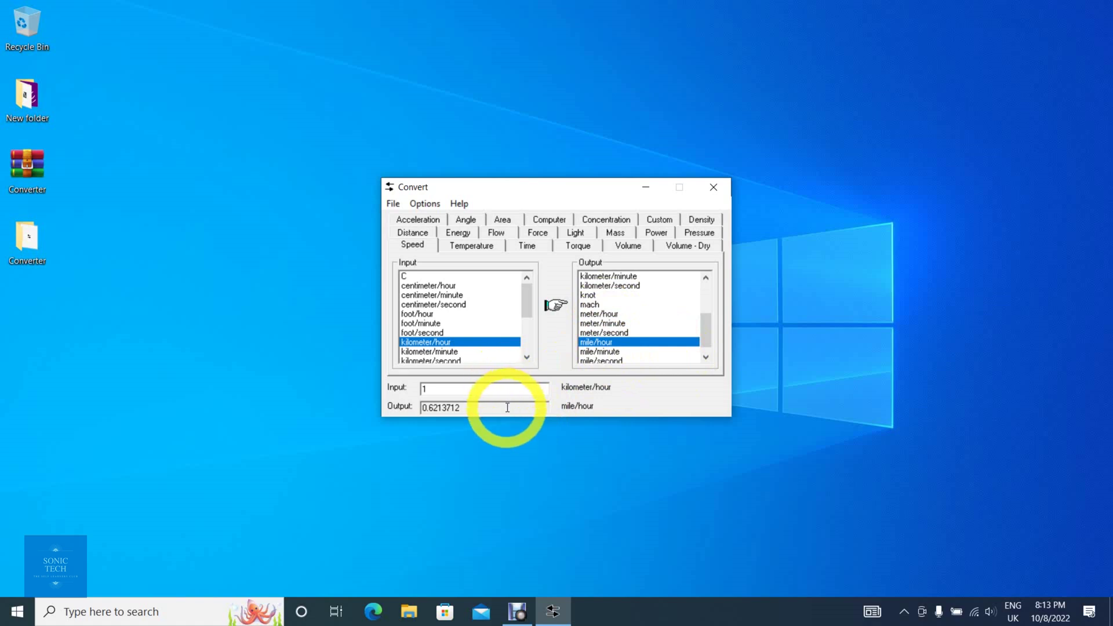
# Step: Convert 0 celsius to fahrenheit, showing 32
pyautogui.click(500, 249)
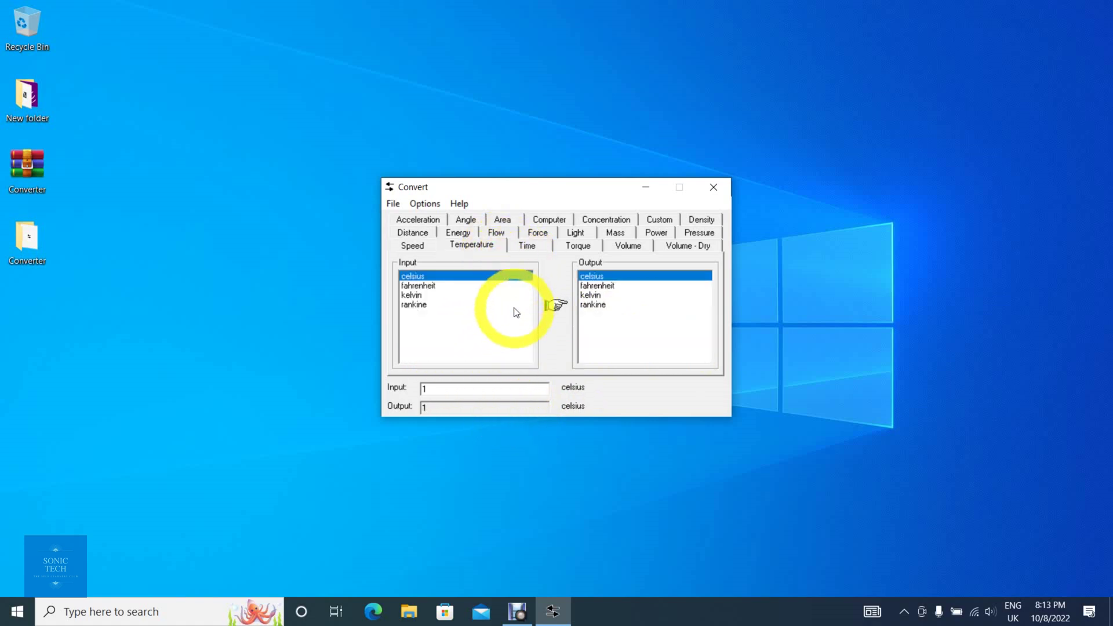
pyautogui.click(603, 286)
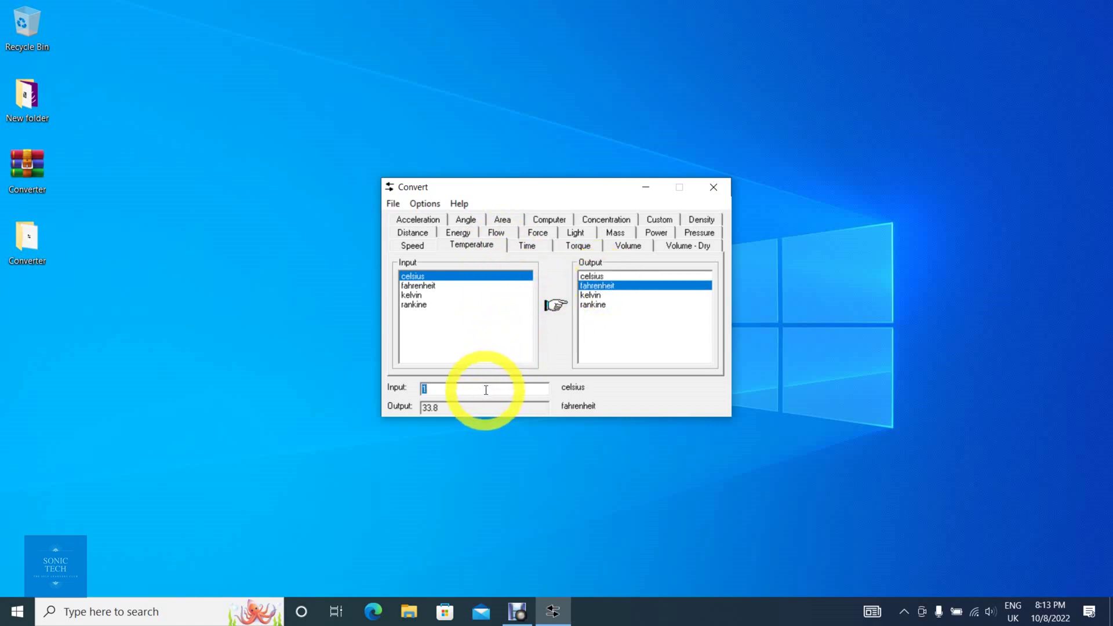
pyautogui.write('0')
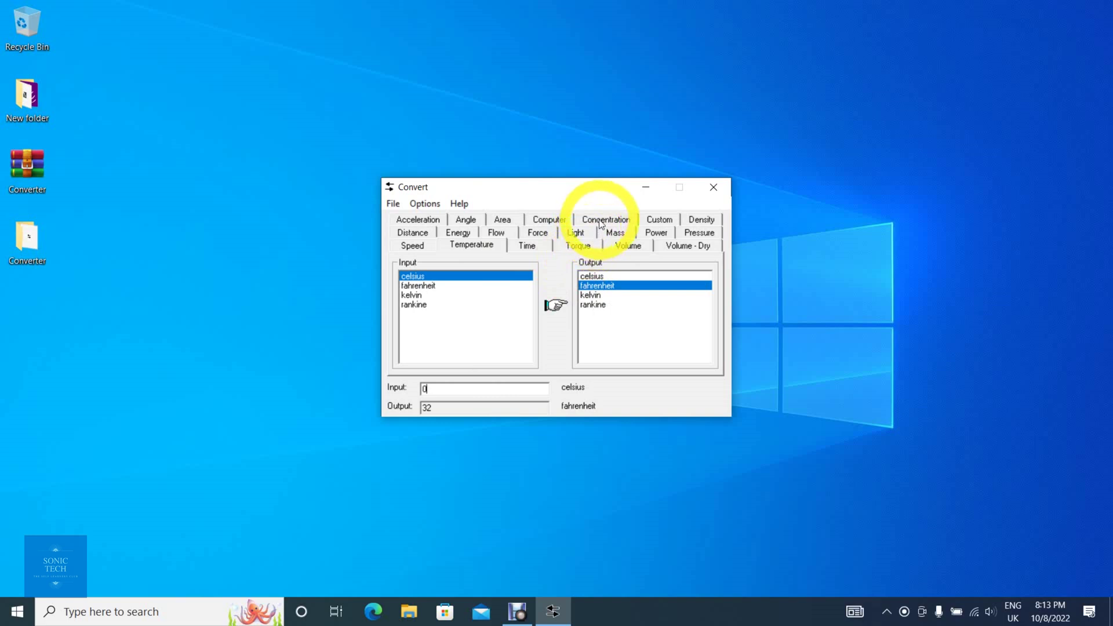
# Step: Convert degrees to grad (1.111111), then 180 degrees to radians (3.141592)
pyautogui.click(473, 221)
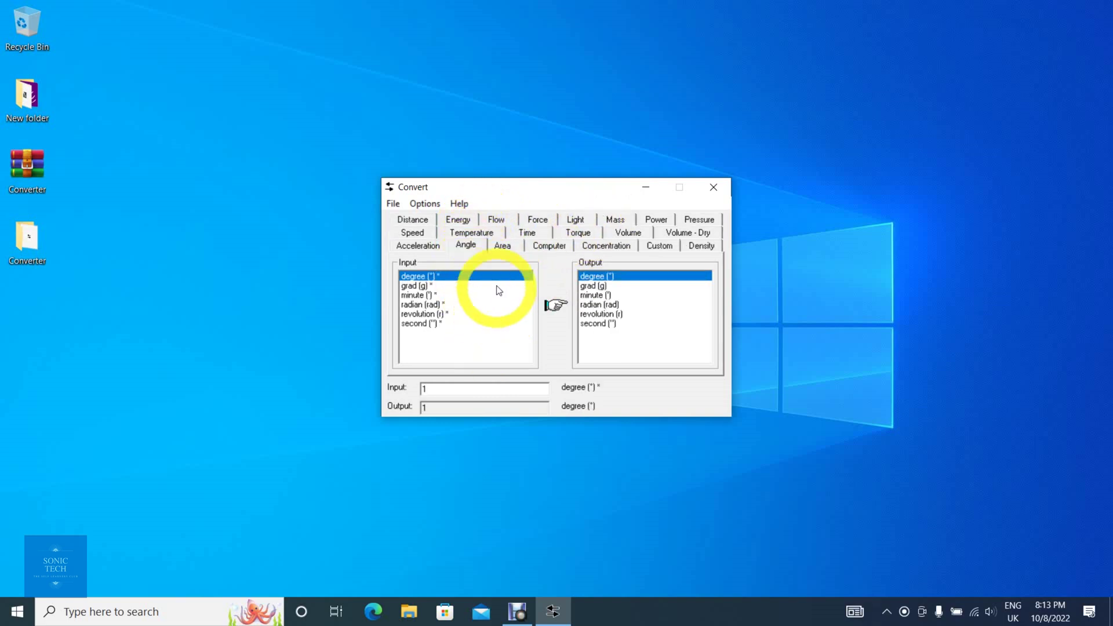
pyautogui.click(621, 286)
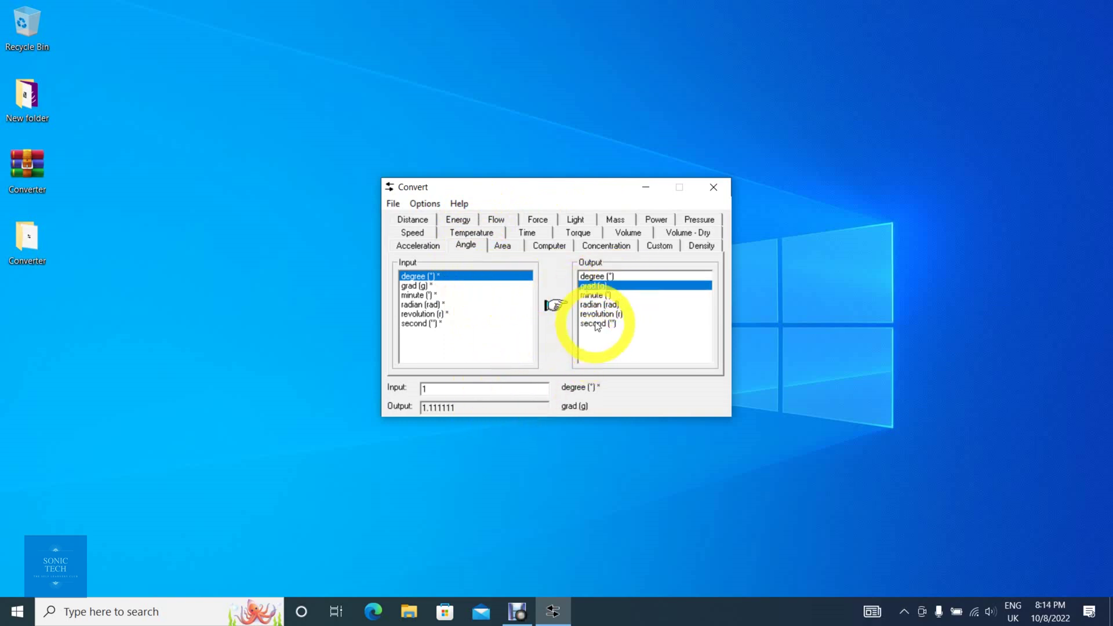
pyautogui.click(599, 305)
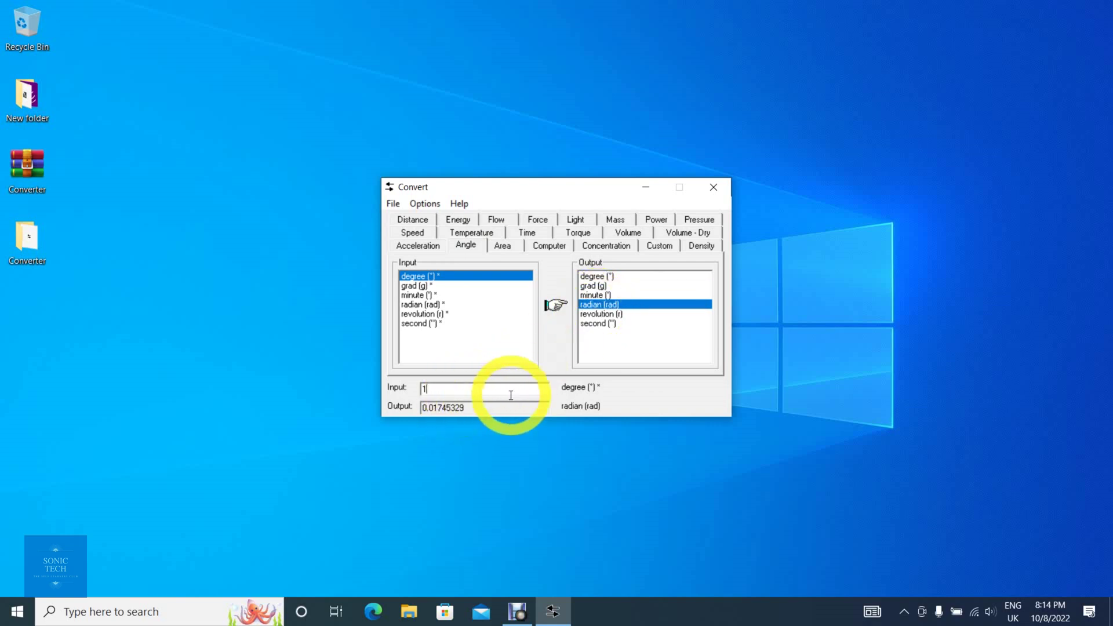
pyautogui.write('80')
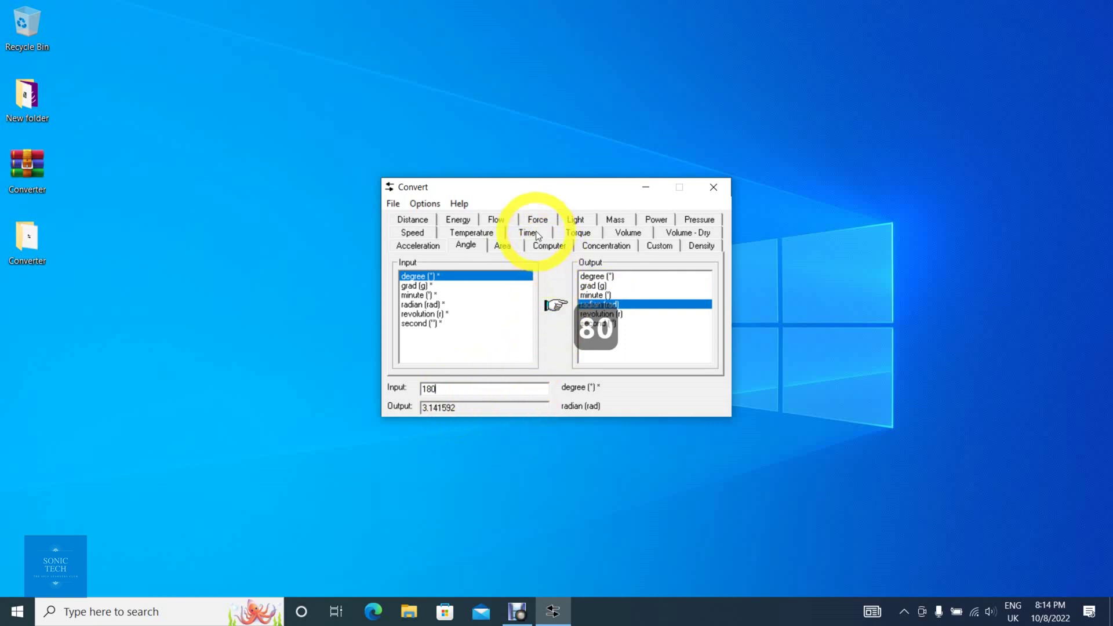
# Step: Convert square meters to square feet on the Area tab, giving 10.76391 foot²
pyautogui.click(515, 249)
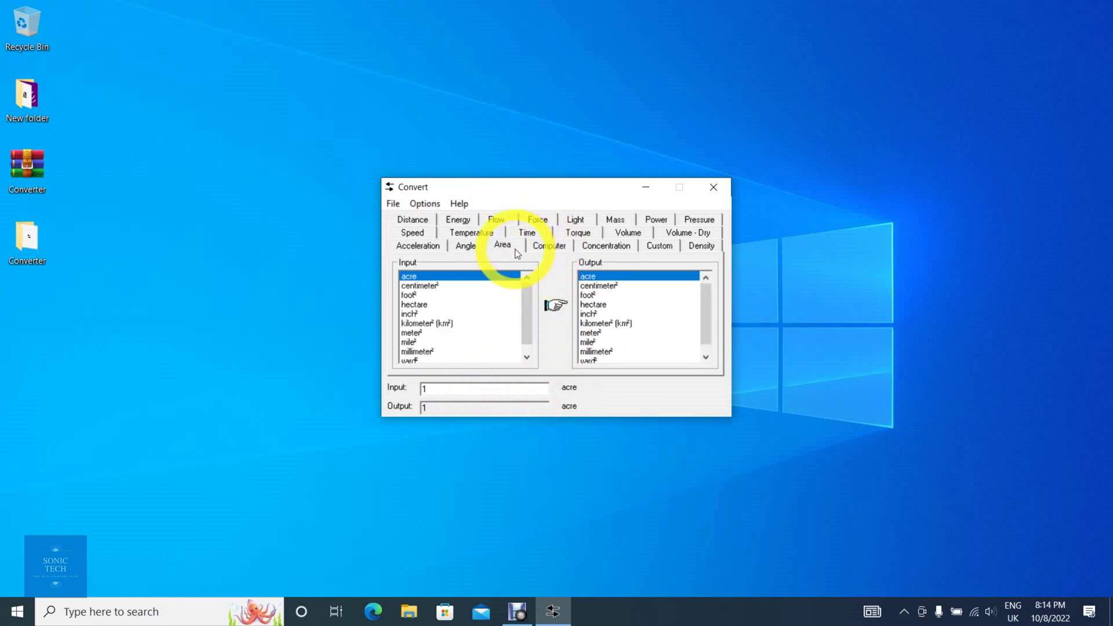
pyautogui.scroll(-1, 524, 297)
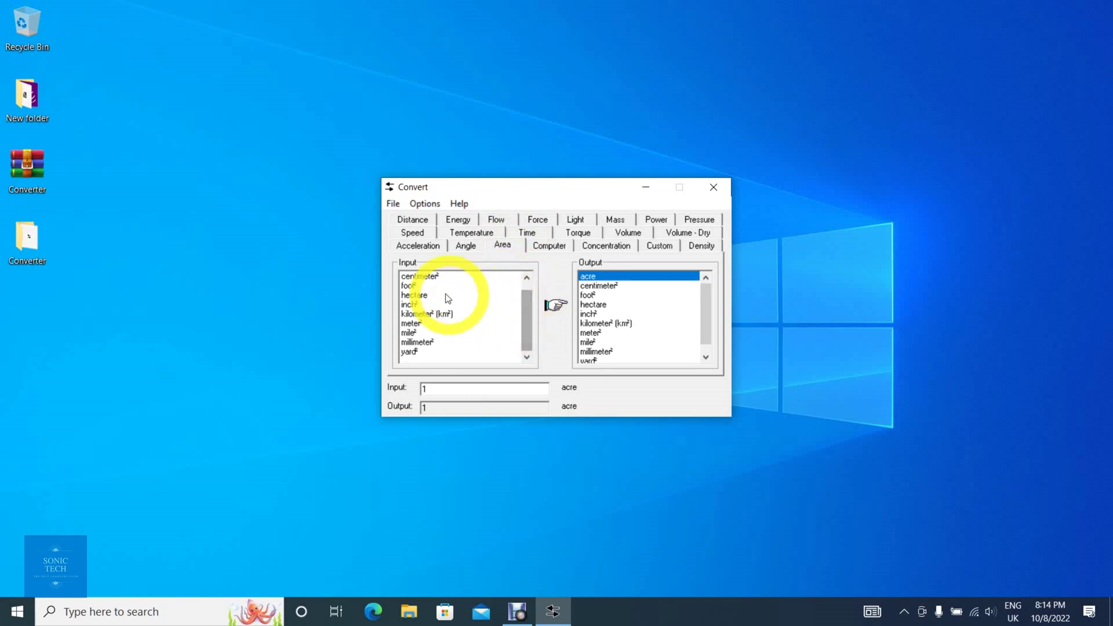
pyautogui.click(422, 325)
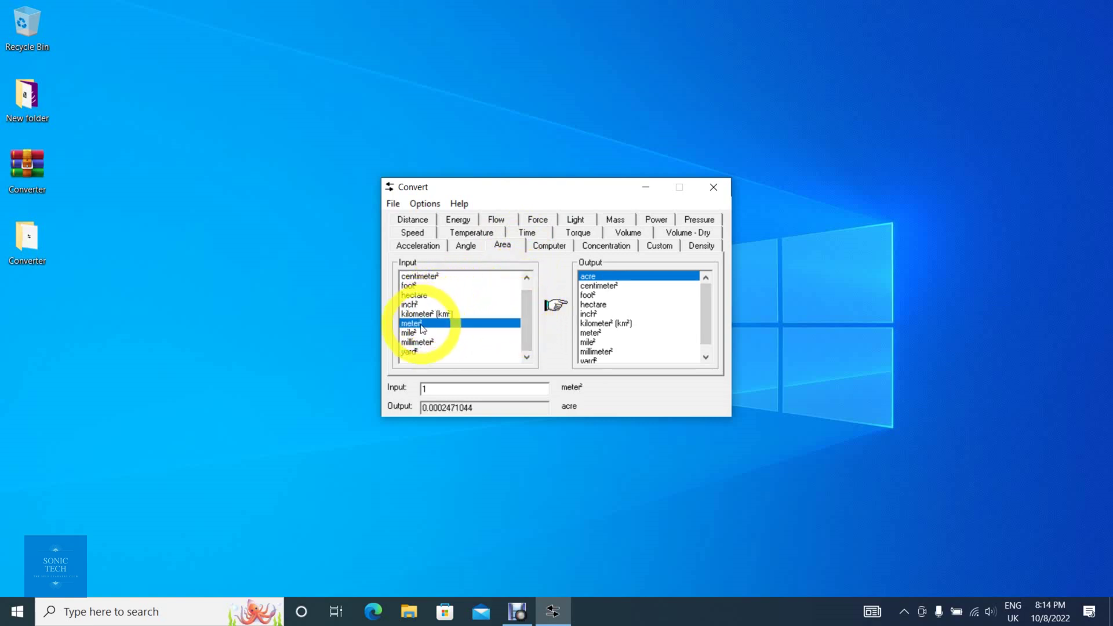
pyautogui.click(598, 297)
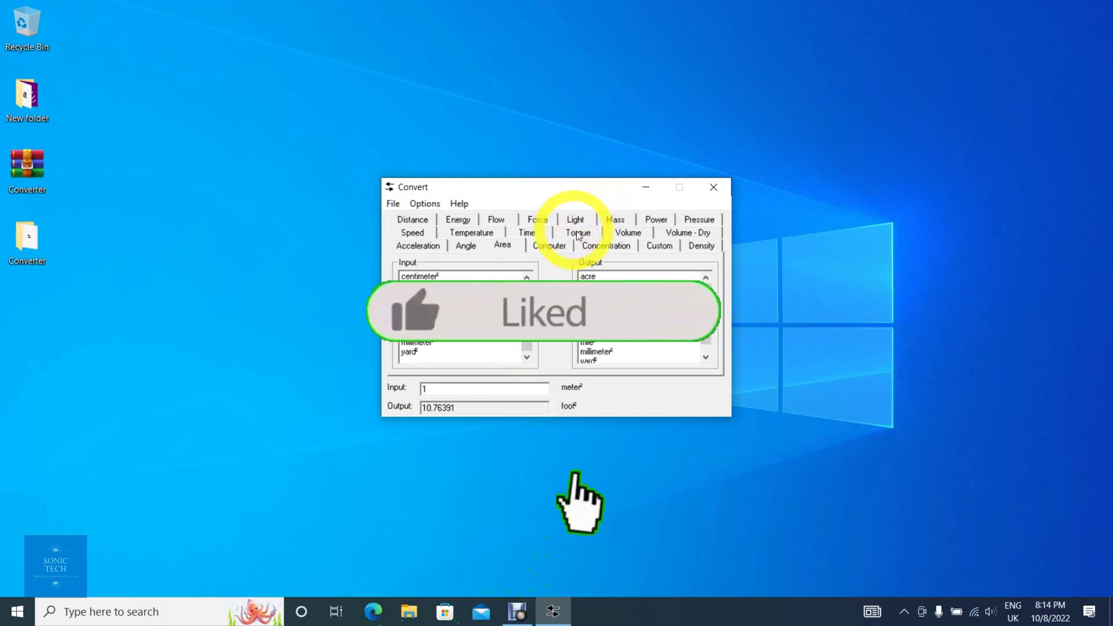
# Step: On the Density tab, convert kilogram/meter³ into pound/foot³, giving 0.06242796
pyautogui.click(692, 248)
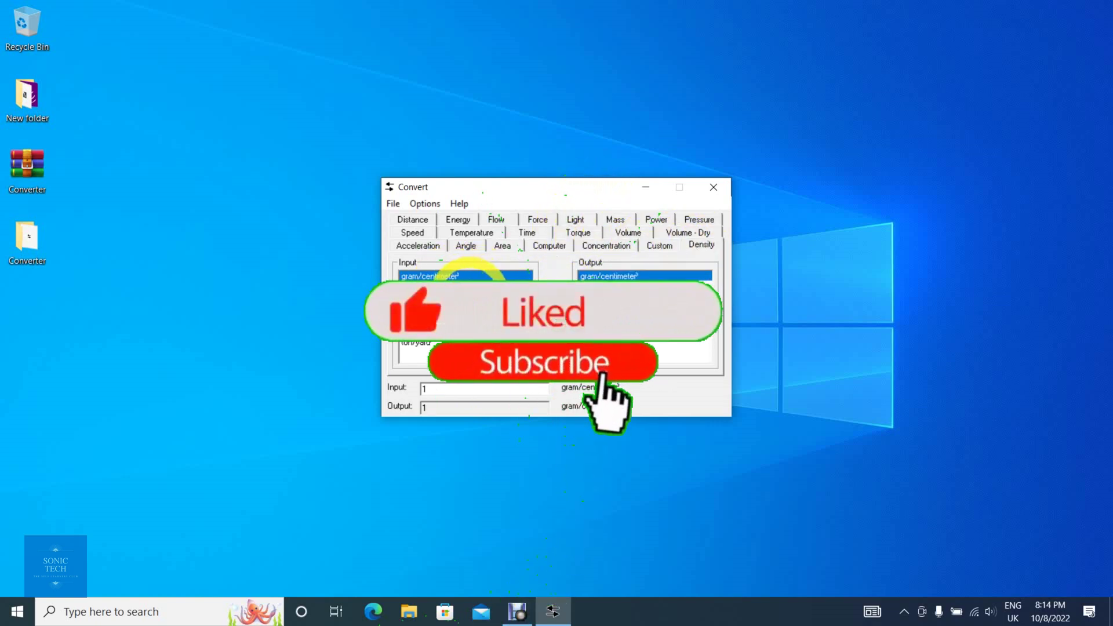
pyautogui.click(471, 285)
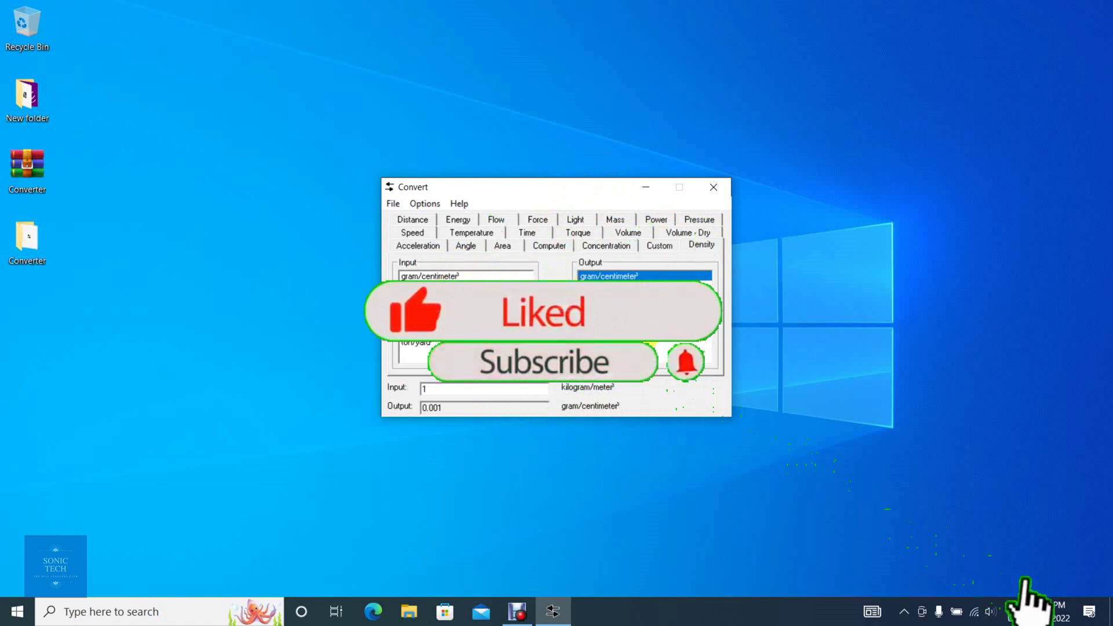
pyautogui.click(609, 316)
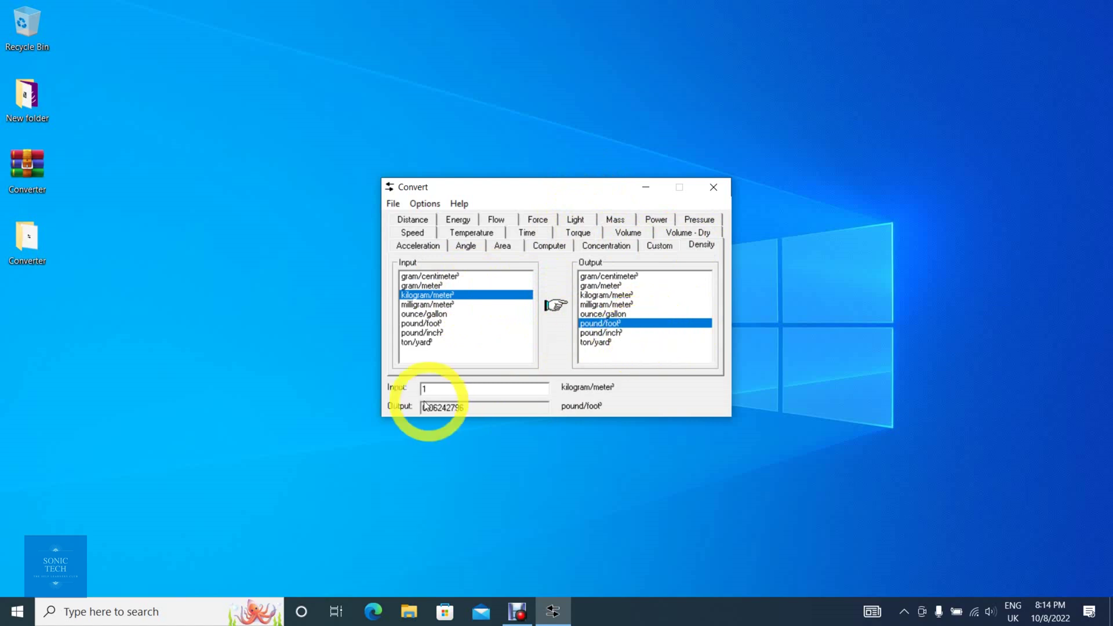